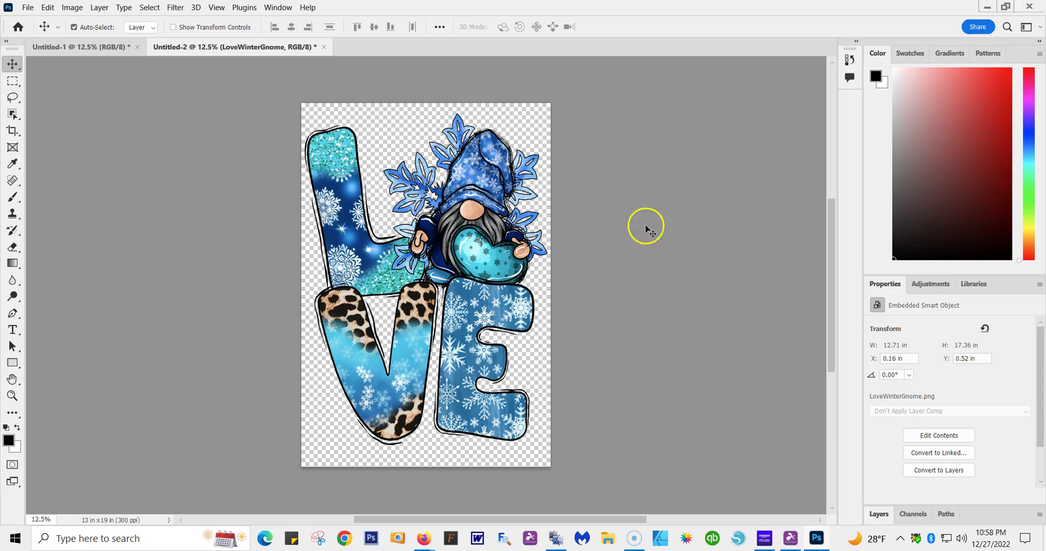
# Open the File menu while the LOVE winter gnome design is on screen
pyautogui.click(28, 8)
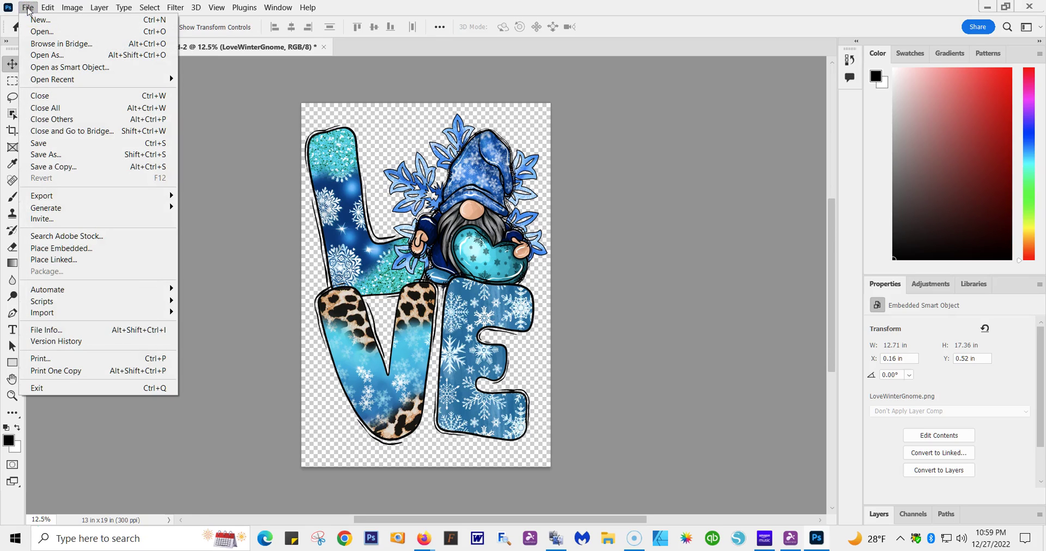
# Open the General preferences from the Edit menu
pyautogui.moveTo(47, 7)
pyautogui.click(86, 512)
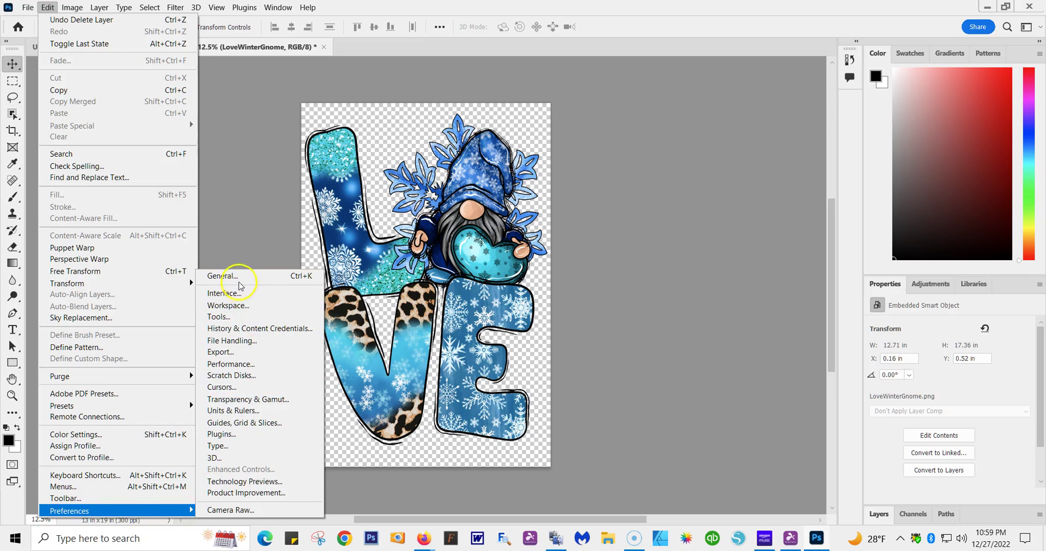
pyautogui.click(234, 277)
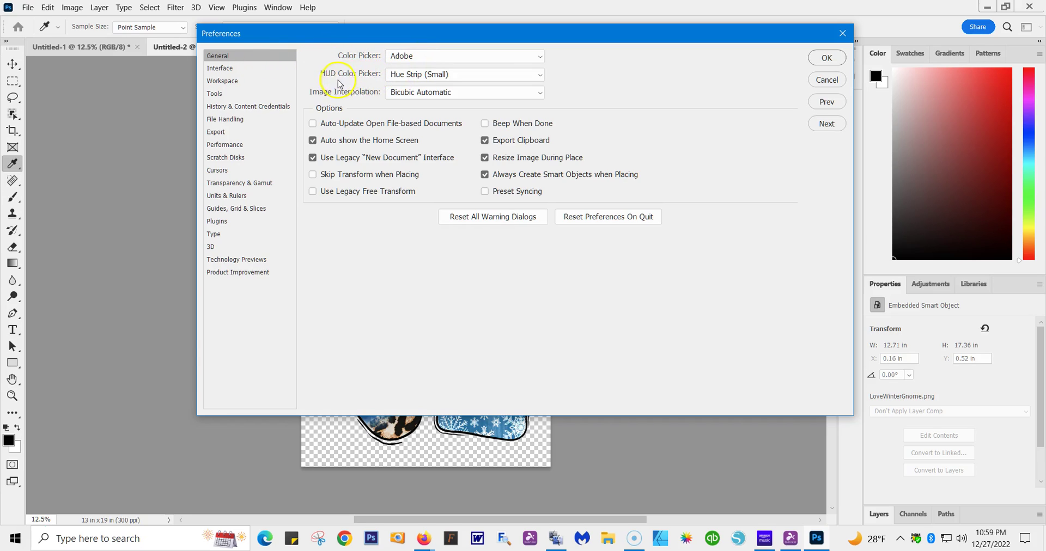
# Set HUD Color Picker to Hue Strip (Small) and keep Use Legacy New Document Interface checked
pyautogui.click(538, 72)
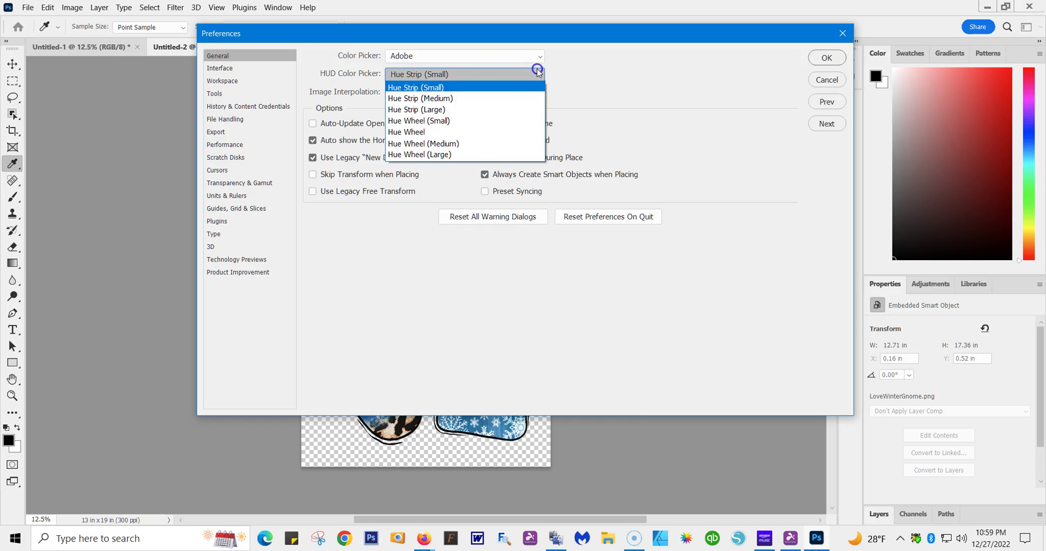
pyautogui.click(442, 98)
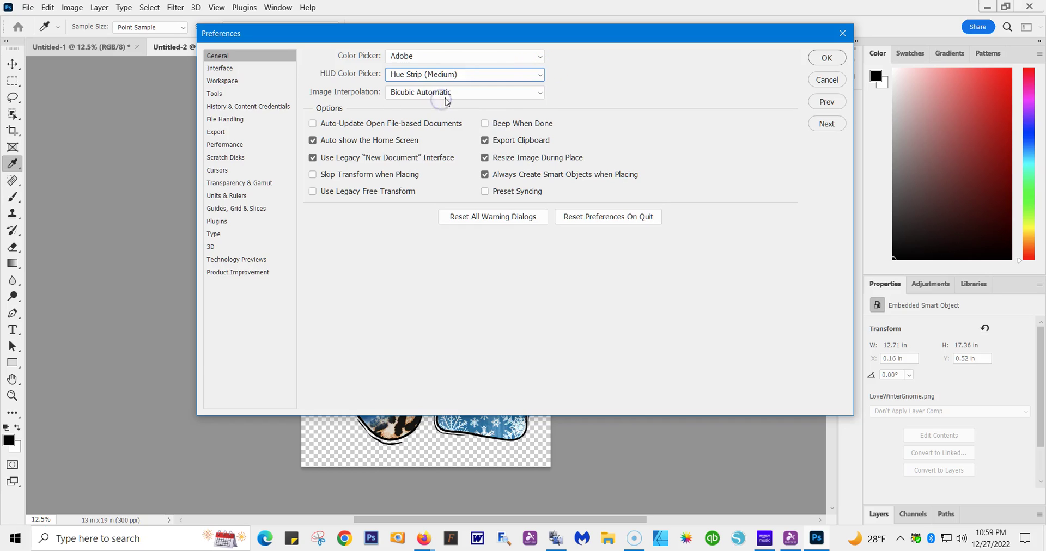
pyautogui.click(538, 75)
pyautogui.click(458, 74)
pyautogui.click(313, 158)
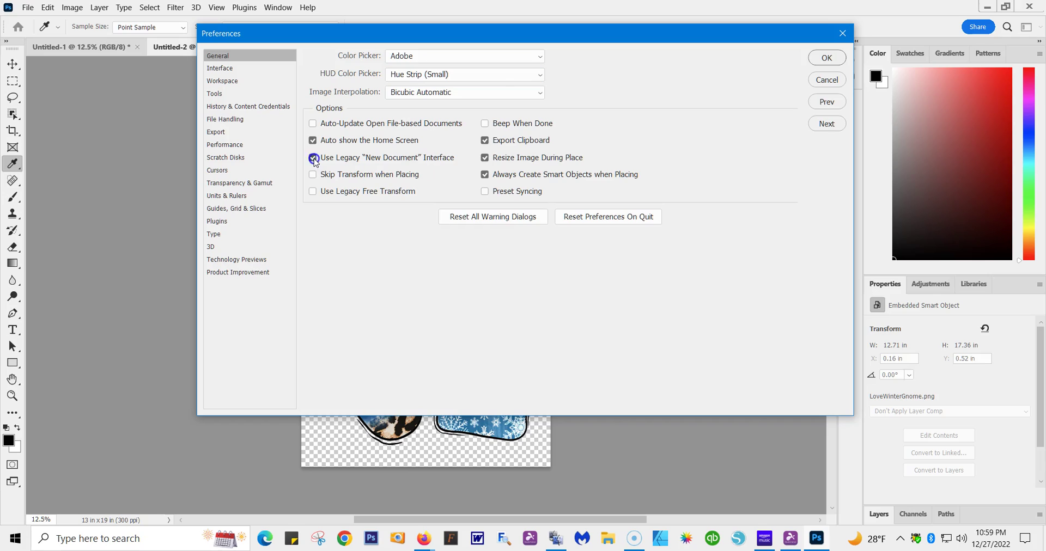
pyautogui.click(314, 158)
pyautogui.click(313, 158)
# On the Interface page, keep the lightest theme and Black full screen, and enable Show Channels in Color
pyautogui.click(211, 73)
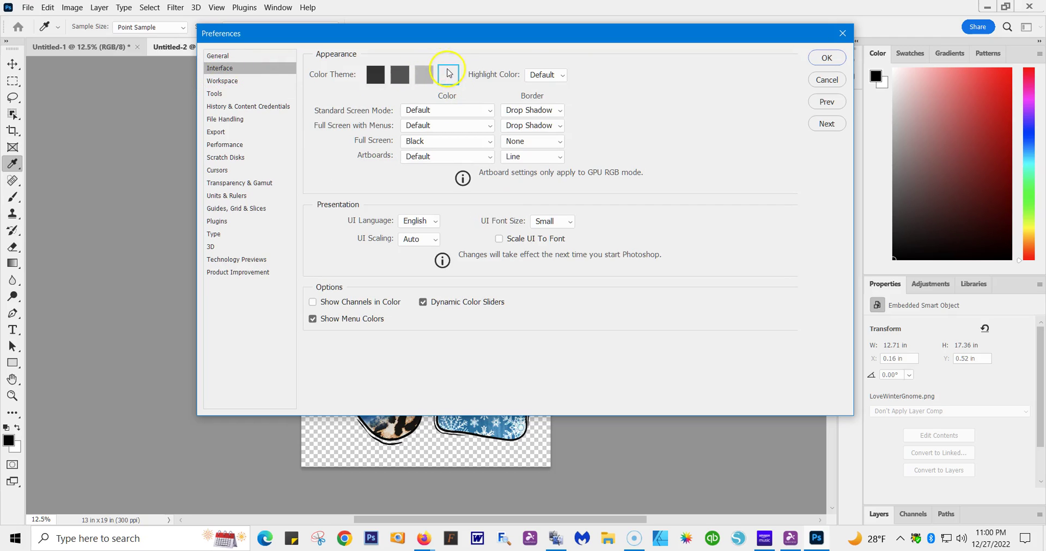
pyautogui.click(377, 76)
pyautogui.click(448, 75)
pyautogui.click(491, 142)
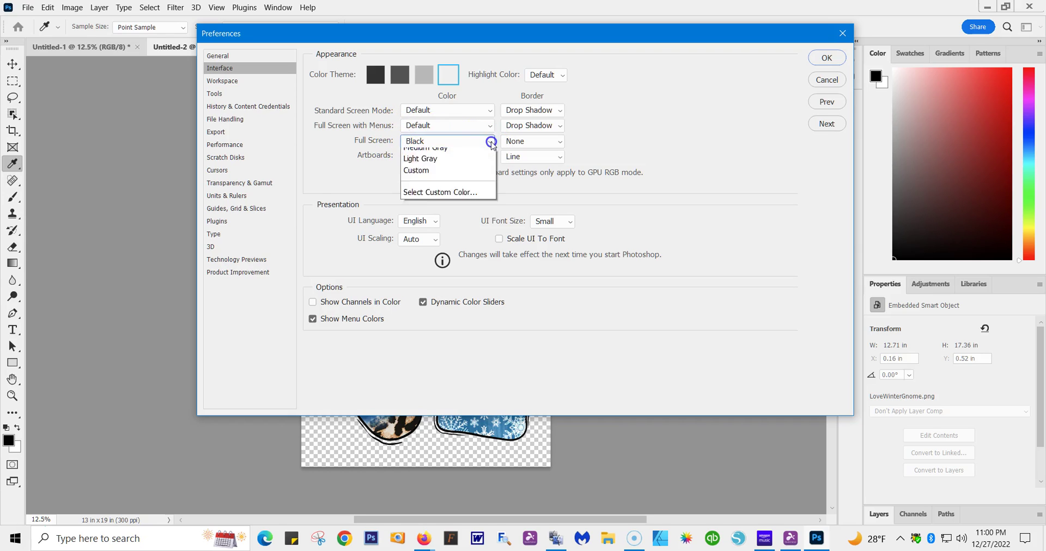
pyautogui.click(490, 145)
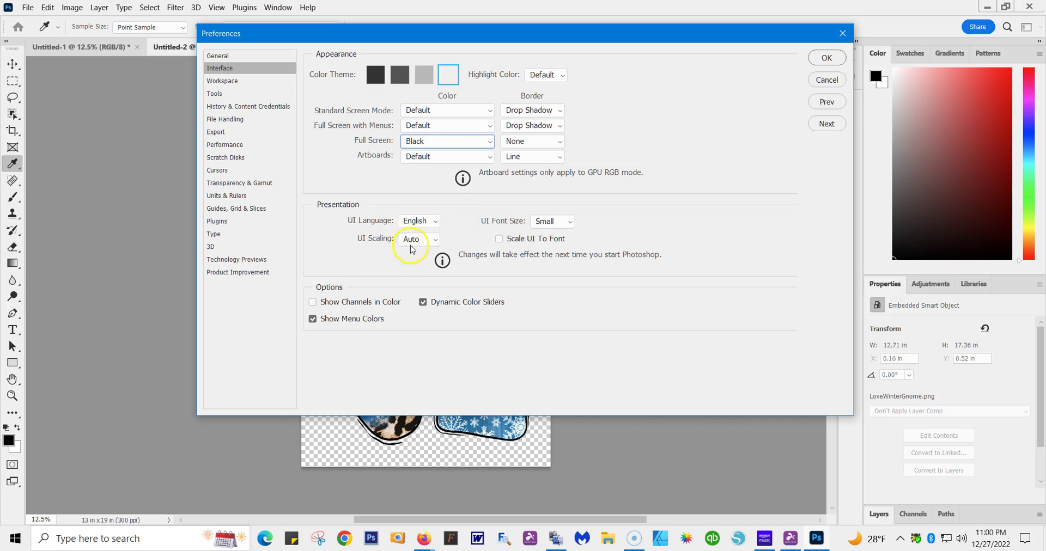
pyautogui.click(316, 304)
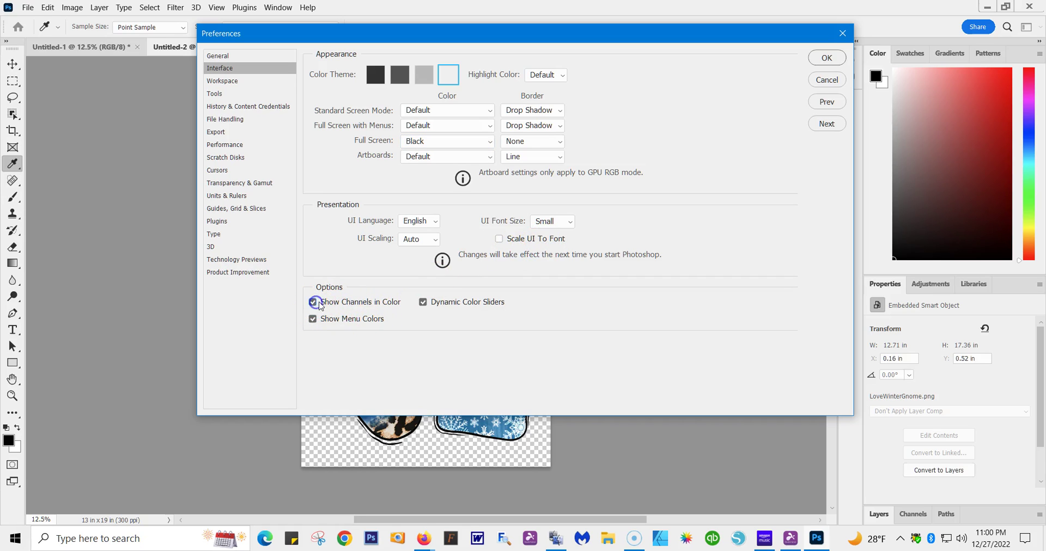
# Browse the Workspace, Tools and History & Content Credentials preferences, ending on File Handling
pyautogui.click(216, 83)
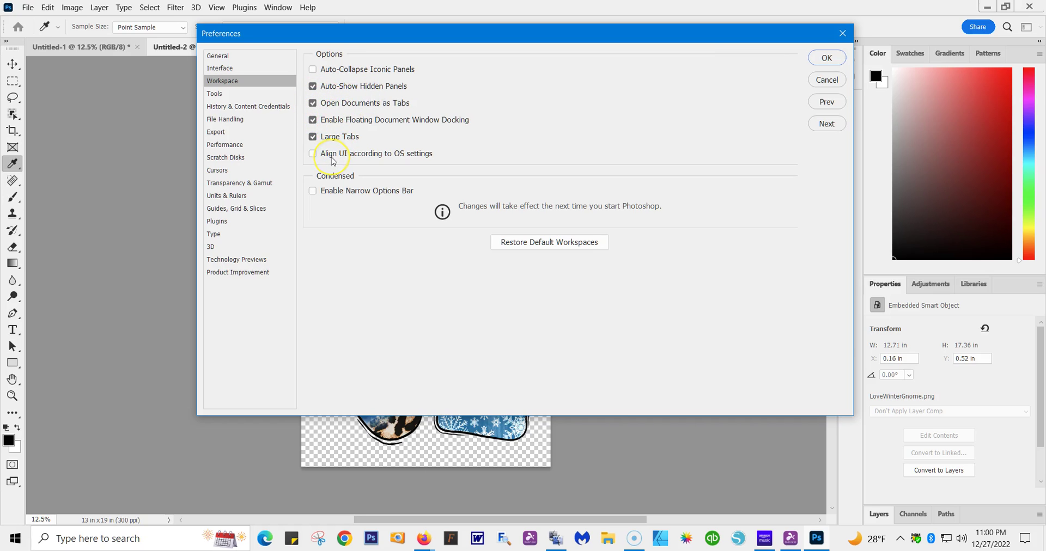
pyautogui.click(215, 93)
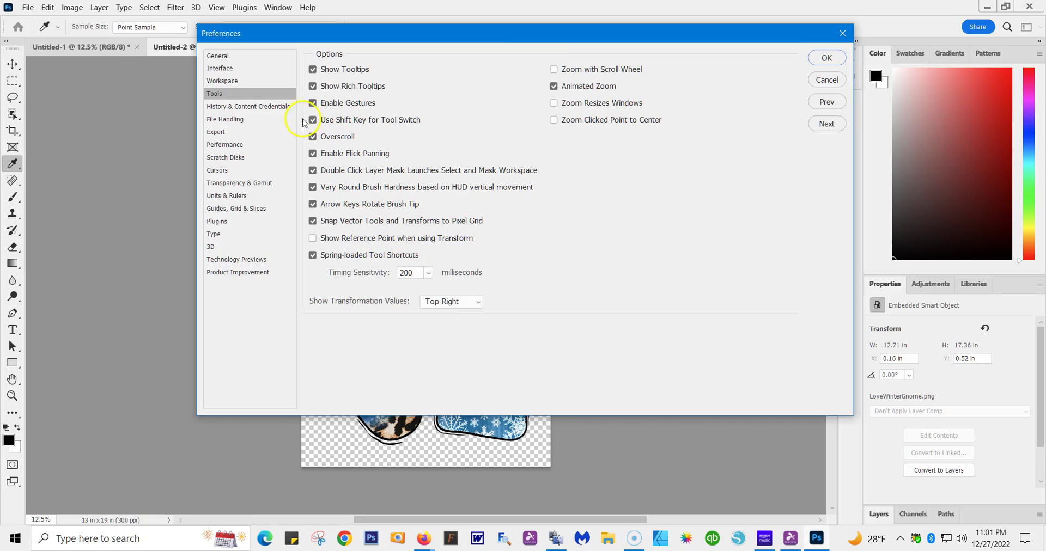
pyautogui.click(246, 111)
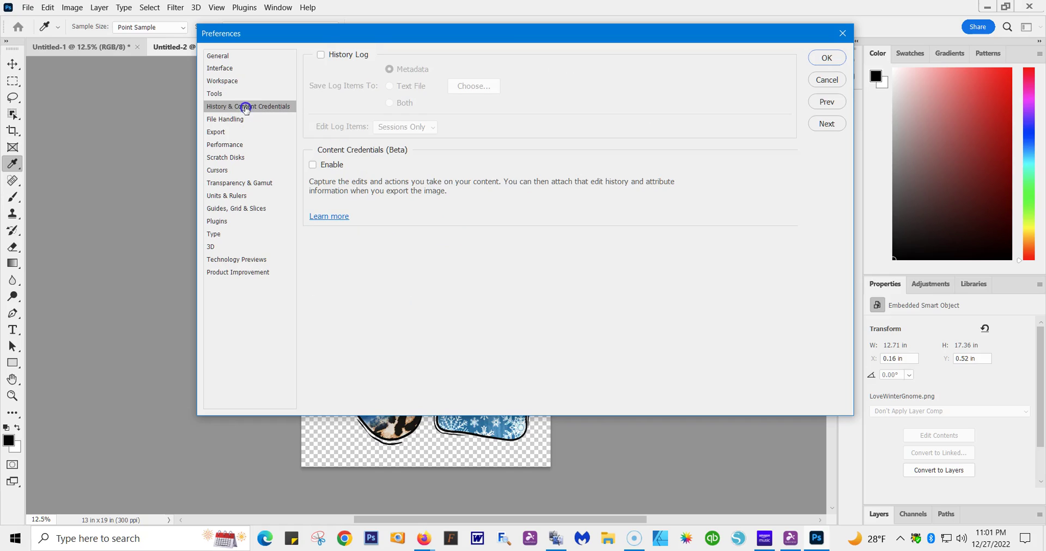
pyautogui.click(228, 120)
# Keep files saved on the computer, autosave recovery every 5 Minutes, and enable legacy Save As
pyautogui.click(329, 116)
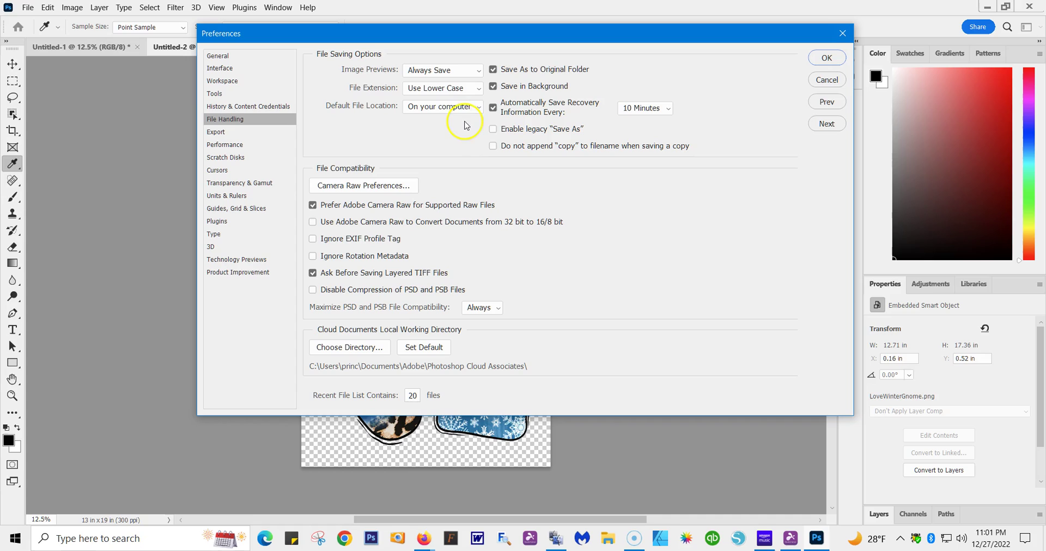
pyautogui.click(482, 109)
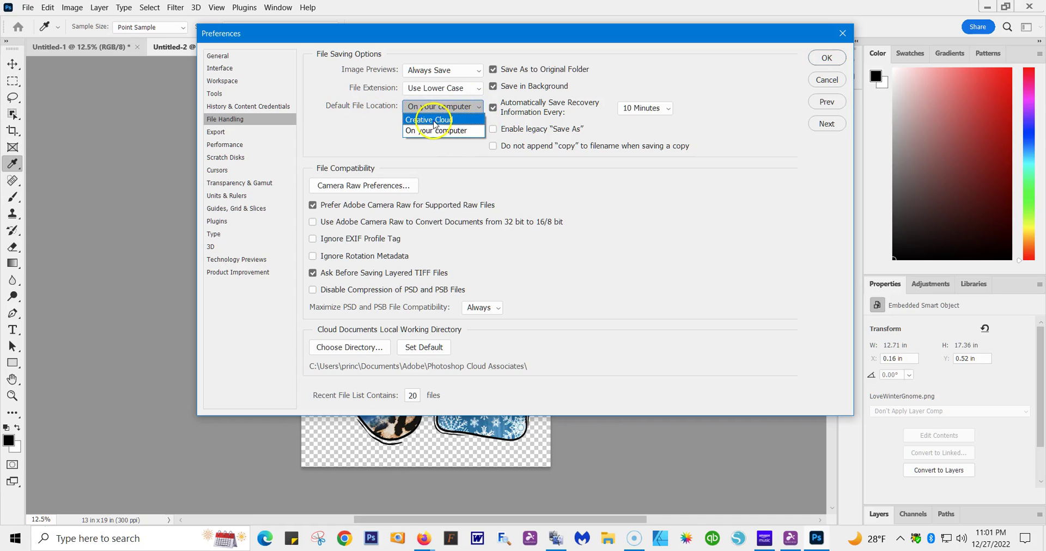
pyautogui.click(416, 107)
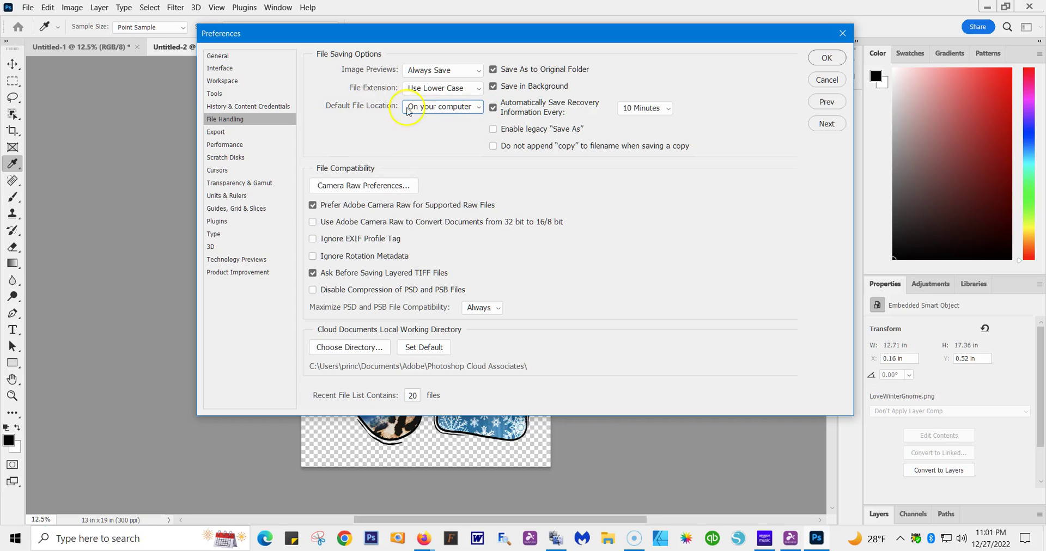
pyautogui.click(480, 107)
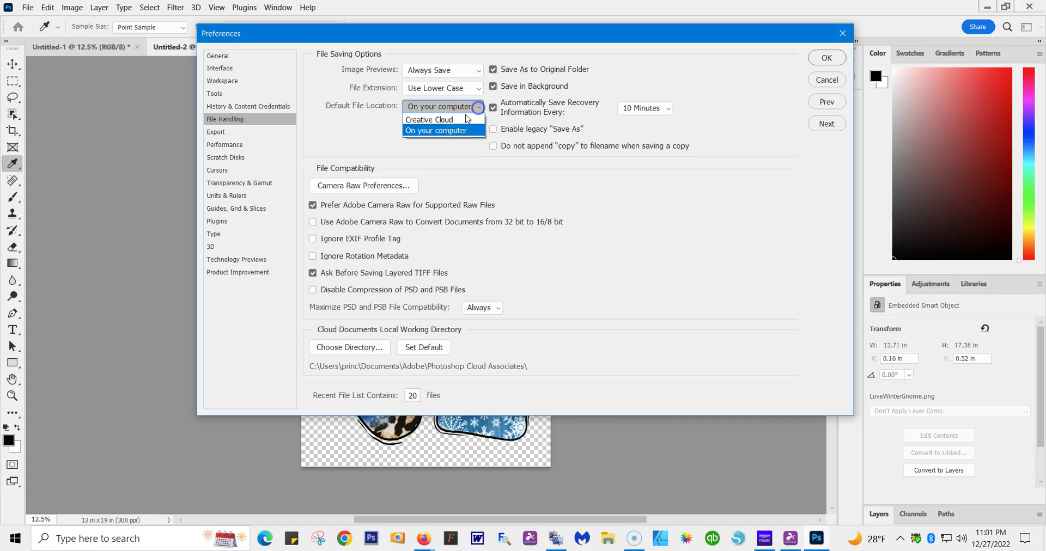
pyautogui.click(447, 133)
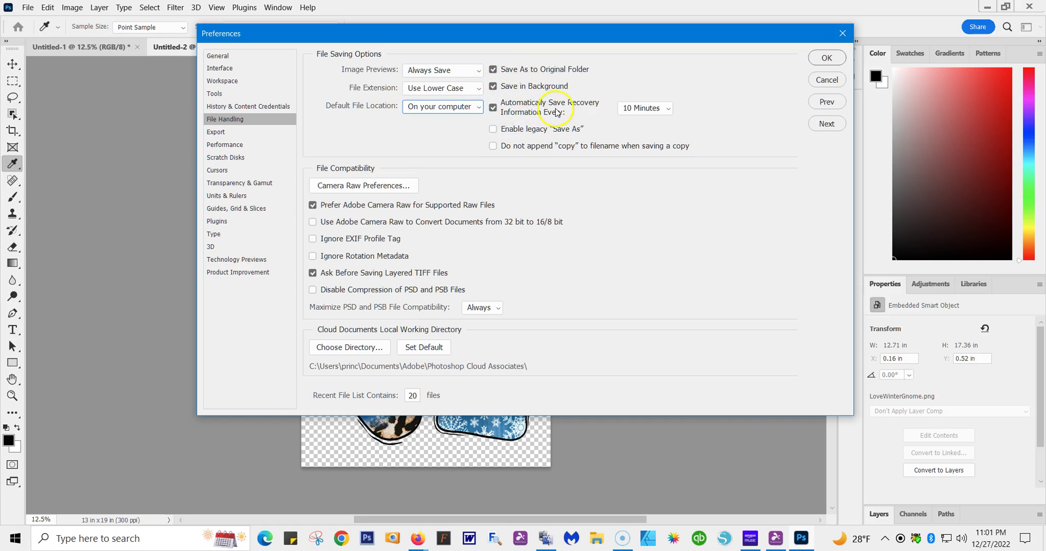
pyautogui.click(669, 109)
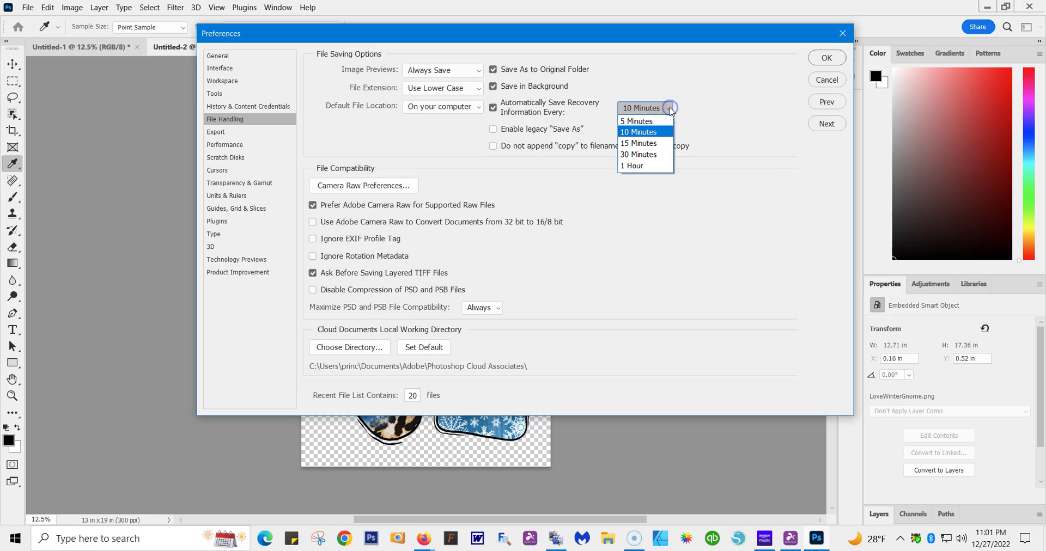
pyautogui.click(656, 123)
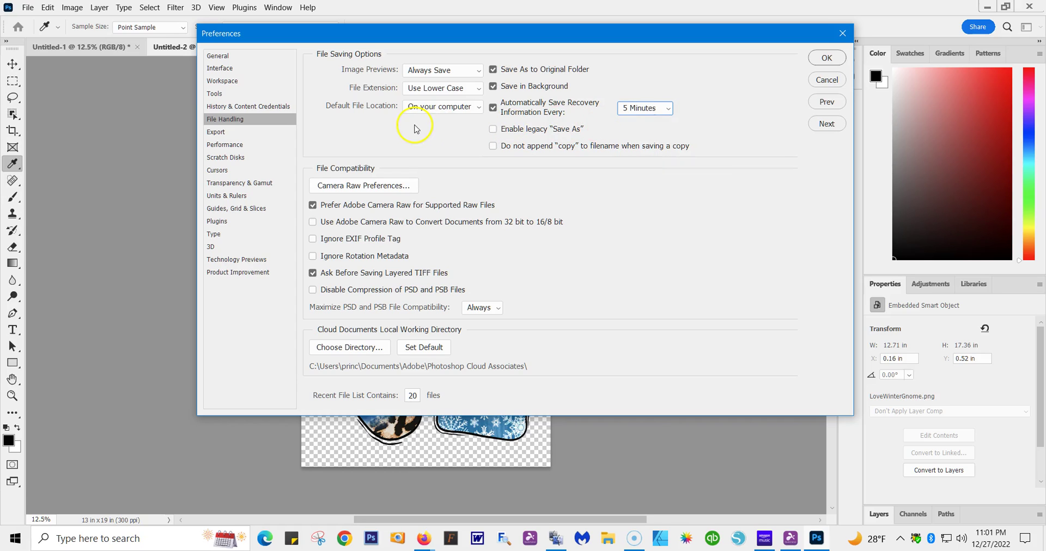
pyautogui.click(494, 129)
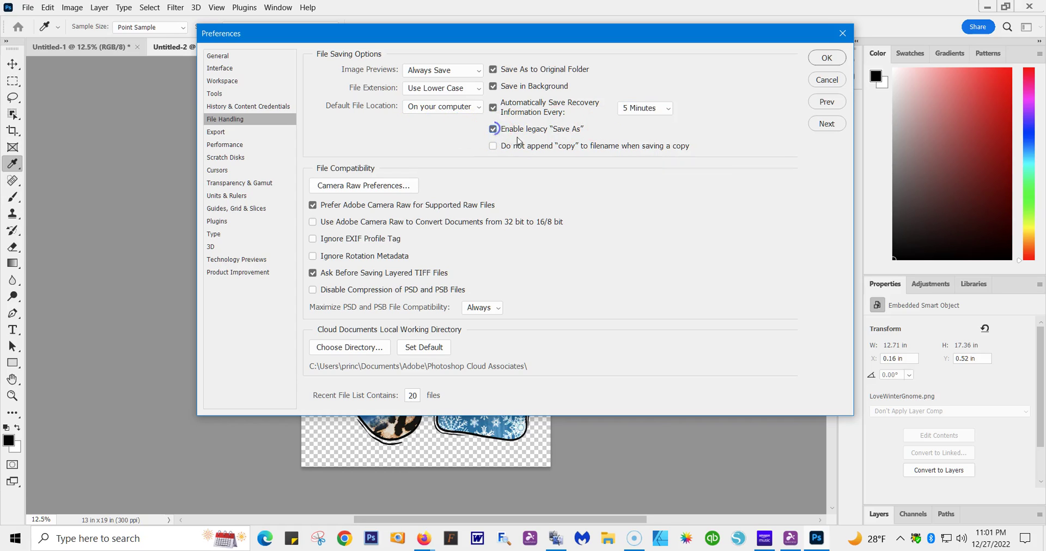
# On the Export page, keep Quick Export as PNG, asking where to export, with Metadata None
pyautogui.click(216, 133)
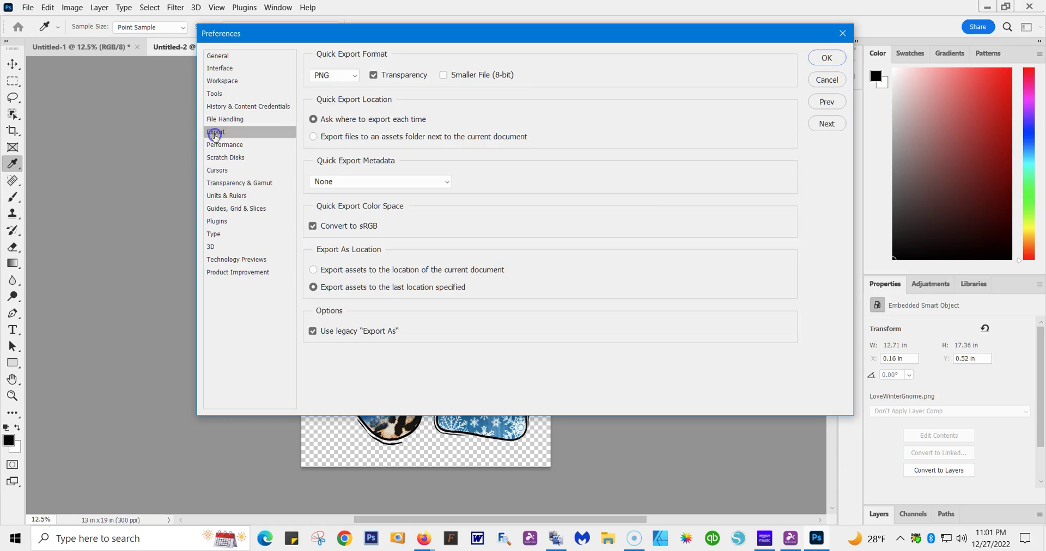
pyautogui.click(354, 75)
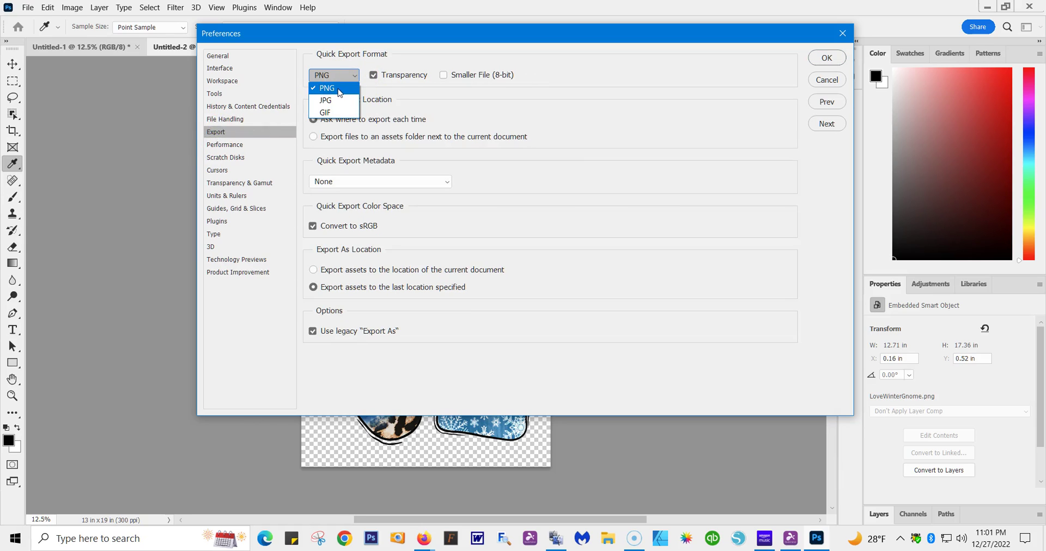
pyautogui.click(339, 89)
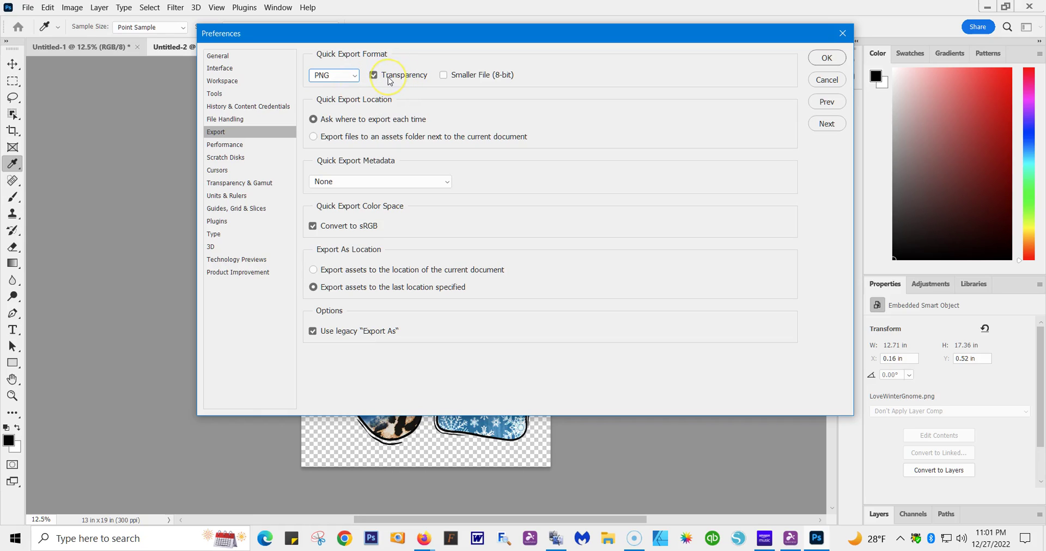
pyautogui.click(326, 127)
pyautogui.click(447, 184)
pyautogui.click(447, 186)
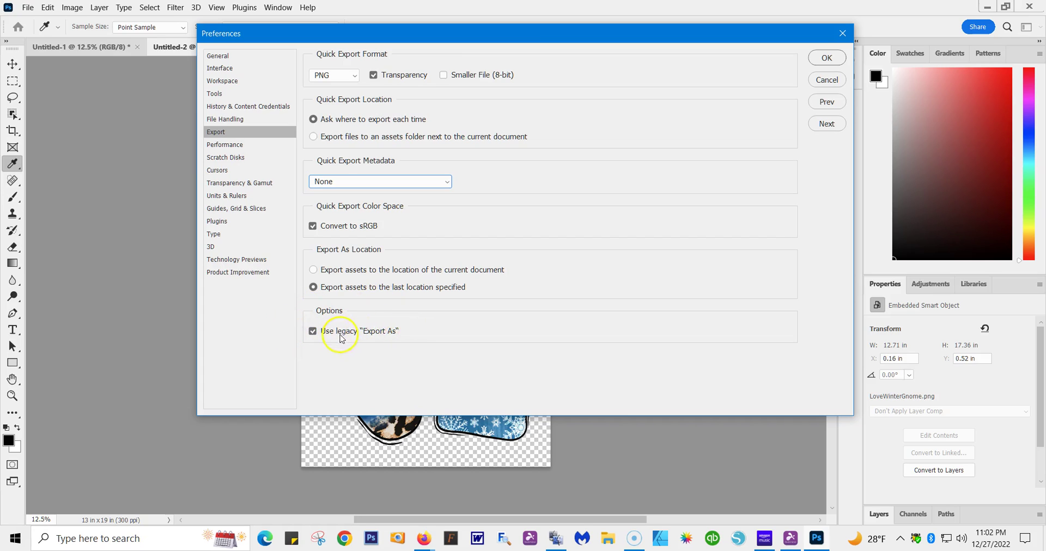
# Review Performance and Scratch Disks, set painting and other cursors to precise crosshairs, then view Transparency & Gamut
pyautogui.click(221, 146)
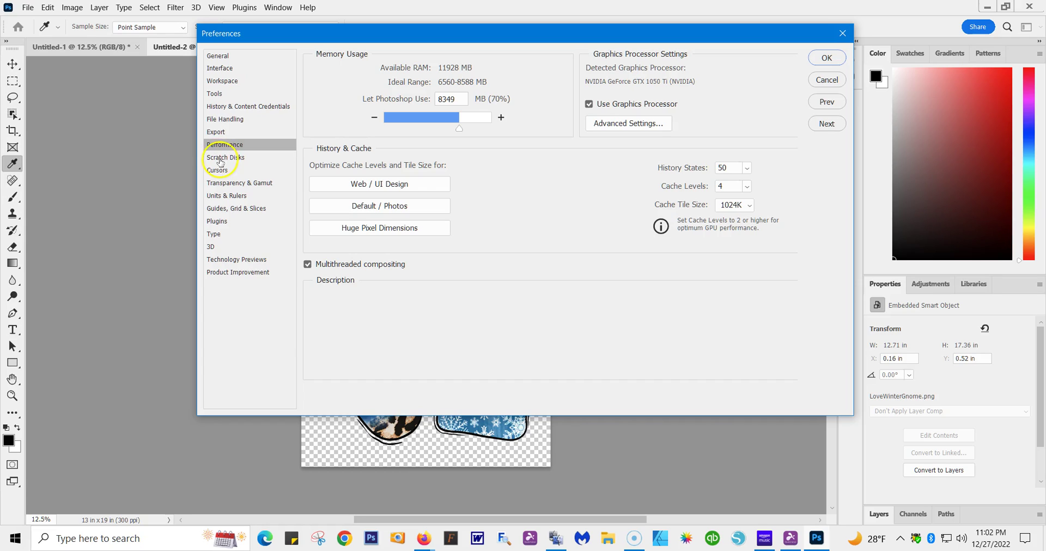
pyautogui.click(220, 158)
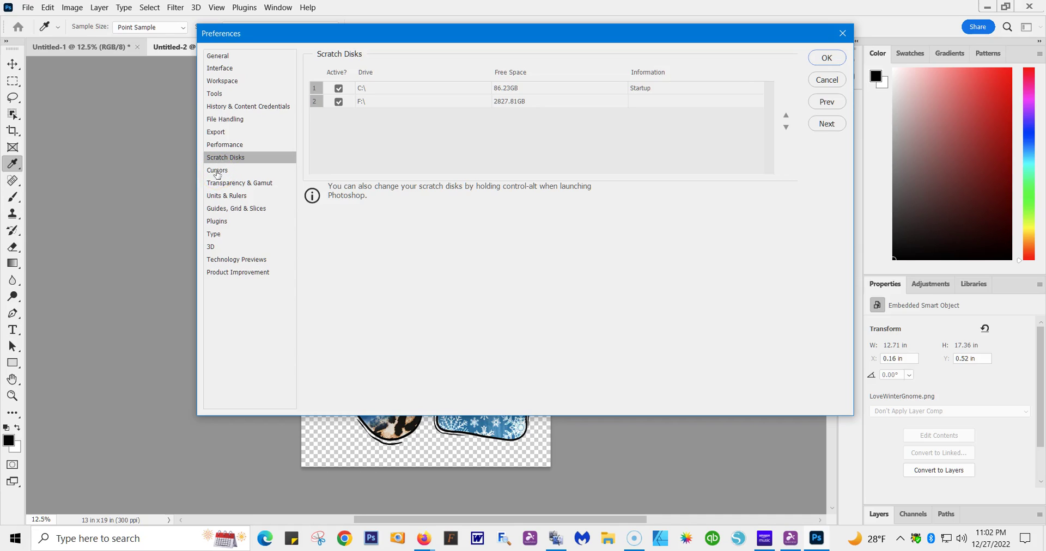
pyautogui.click(216, 170)
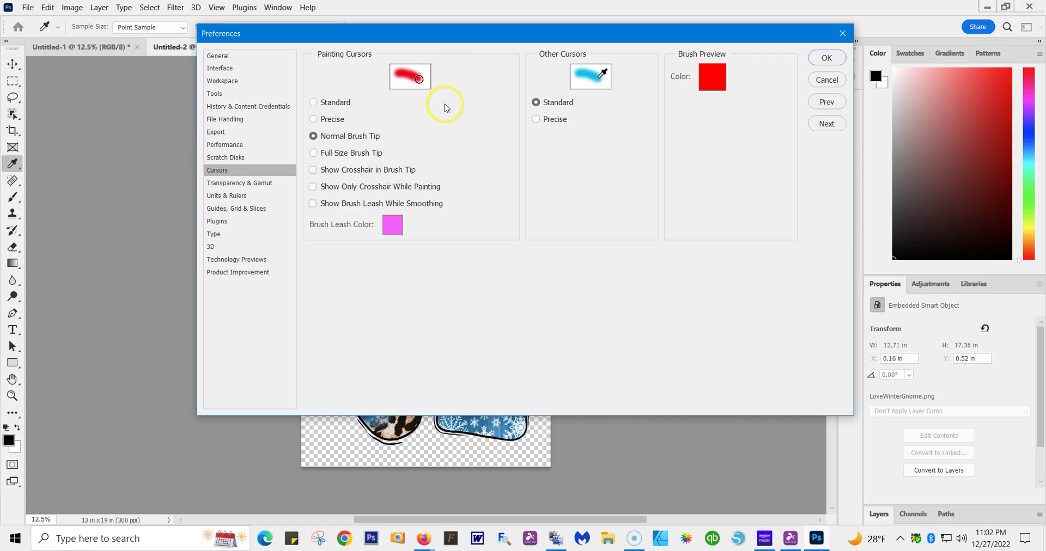
pyautogui.click(313, 119)
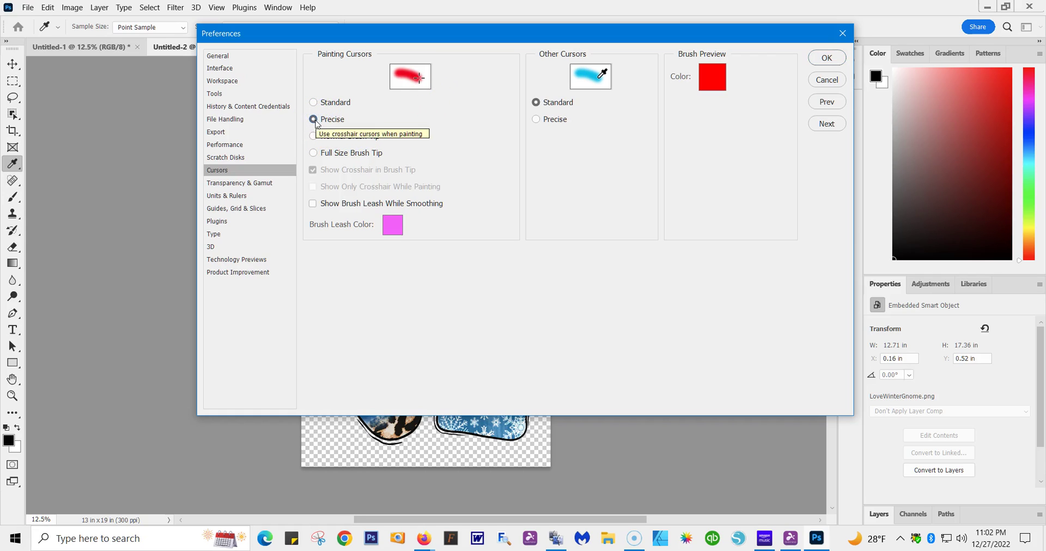
pyautogui.click(537, 120)
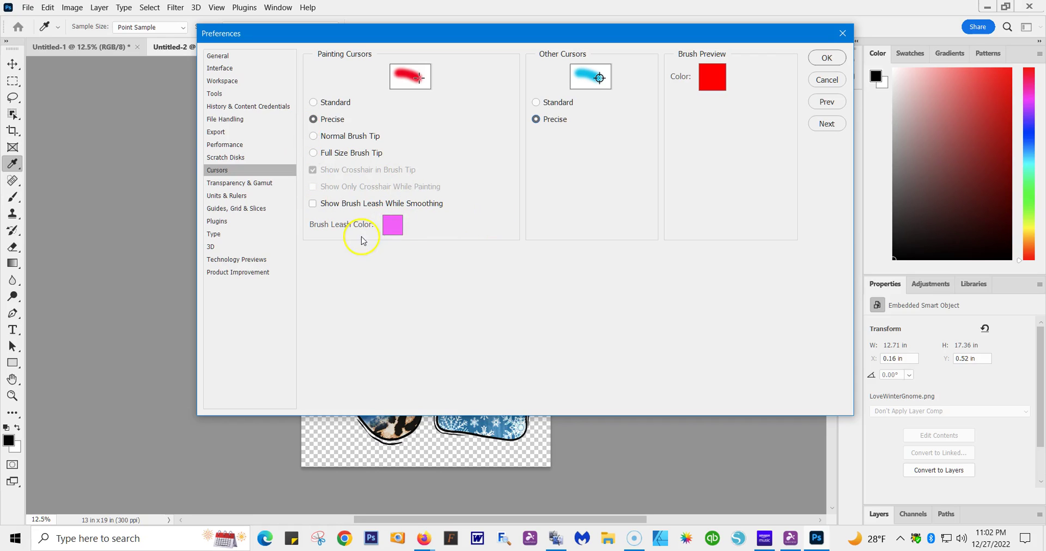
pyautogui.click(236, 184)
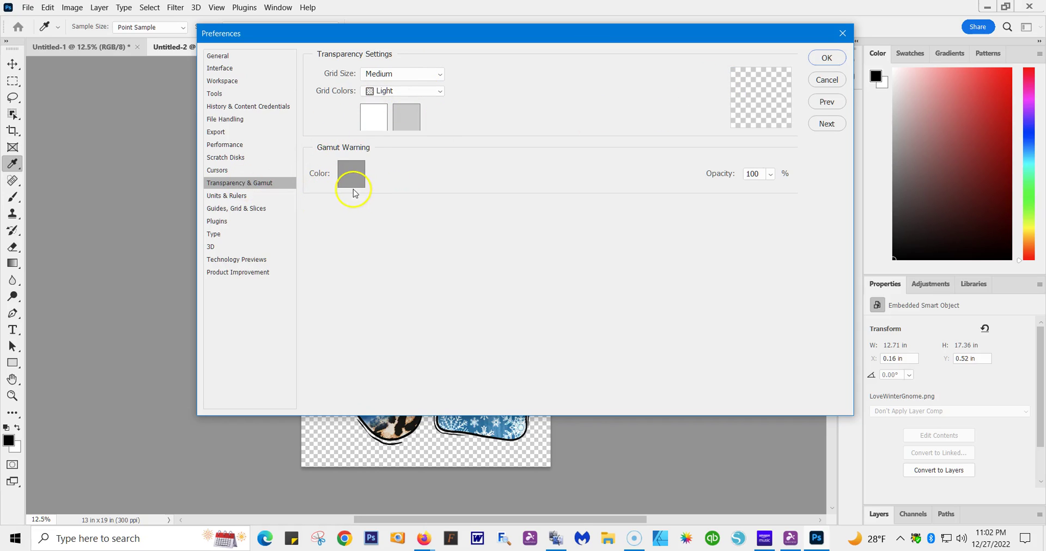
# Confirm Units & Rulers: type in Points and 300 Pixels/Inch preset print and screen resolutions
pyautogui.click(228, 197)
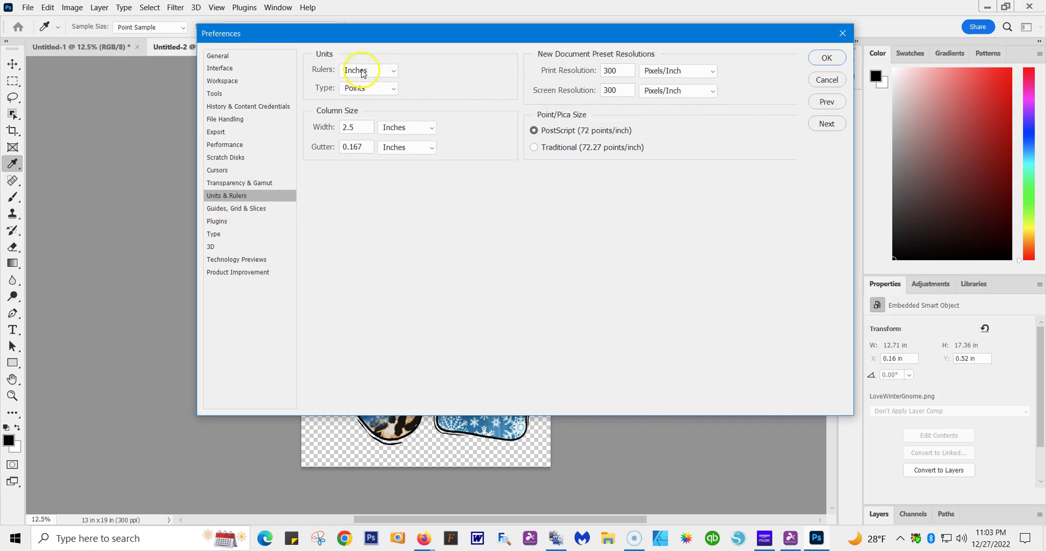
pyautogui.click(391, 89)
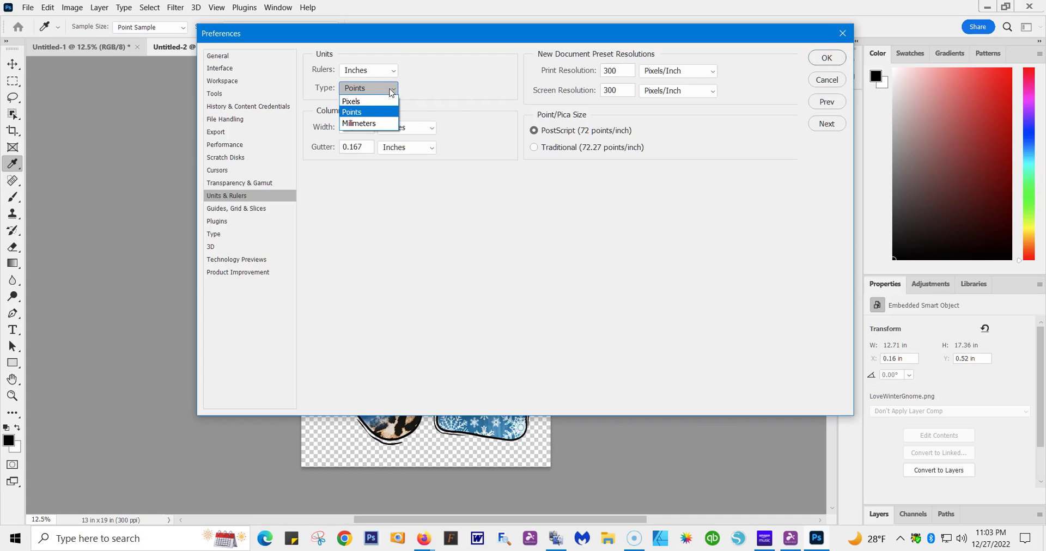
pyautogui.click(355, 112)
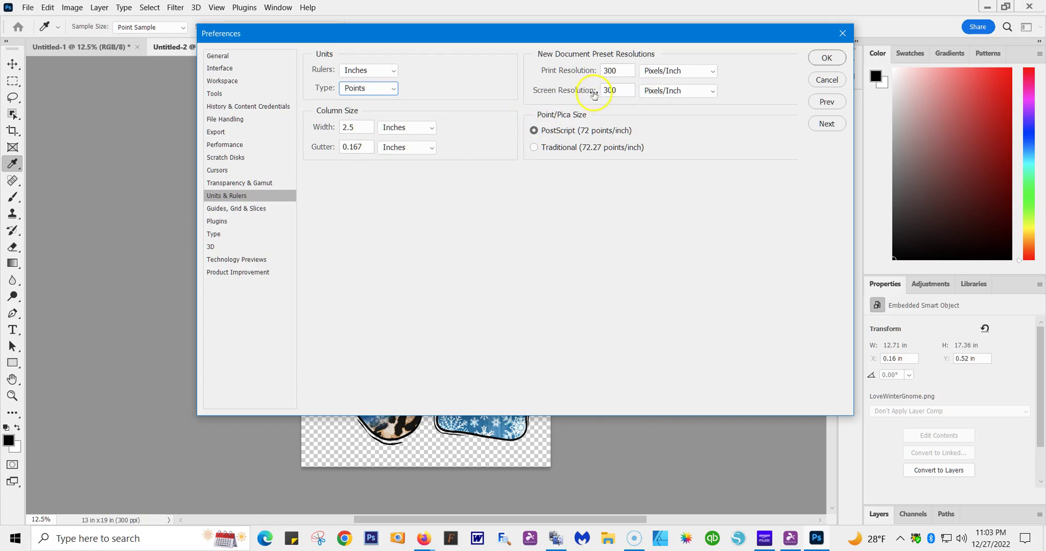
pyautogui.moveTo(625, 70); pyautogui.dragTo(599, 70)
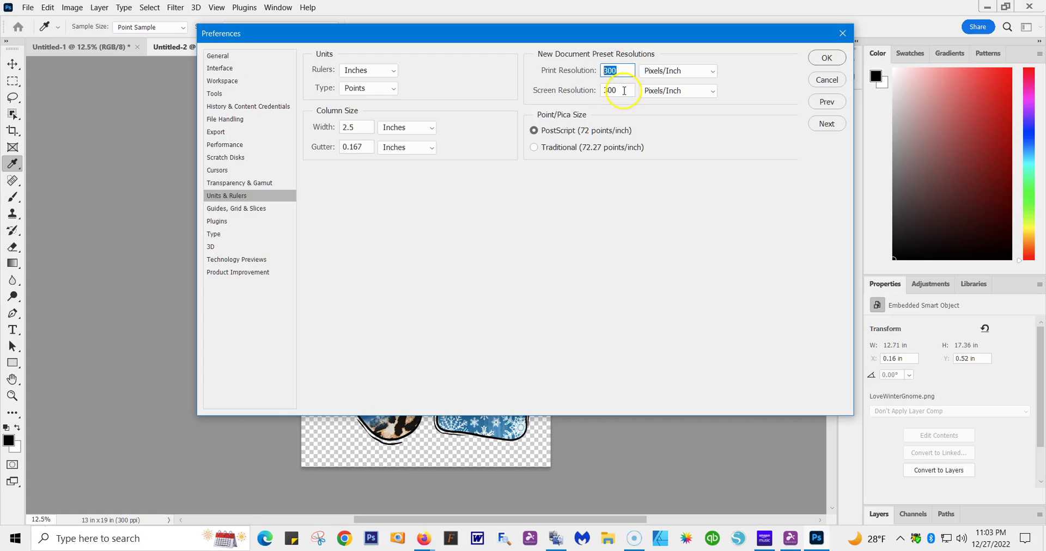
pyautogui.moveTo(619, 91); pyautogui.dragTo(605, 91)
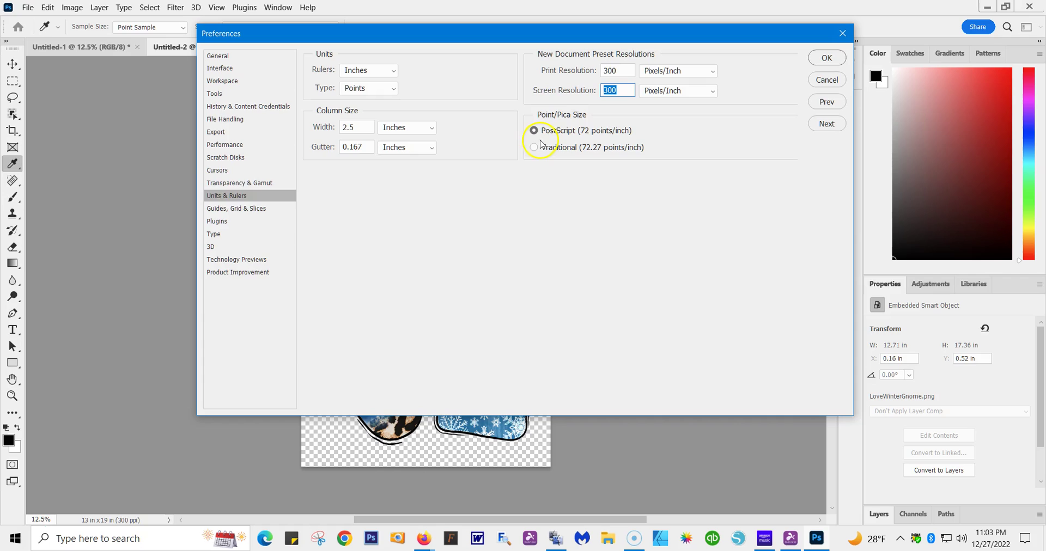
# Browse Guides, Plugins, Type, 3D, Technology Previews and Product Improvement pages, then accept the preferences
pyautogui.click(244, 207)
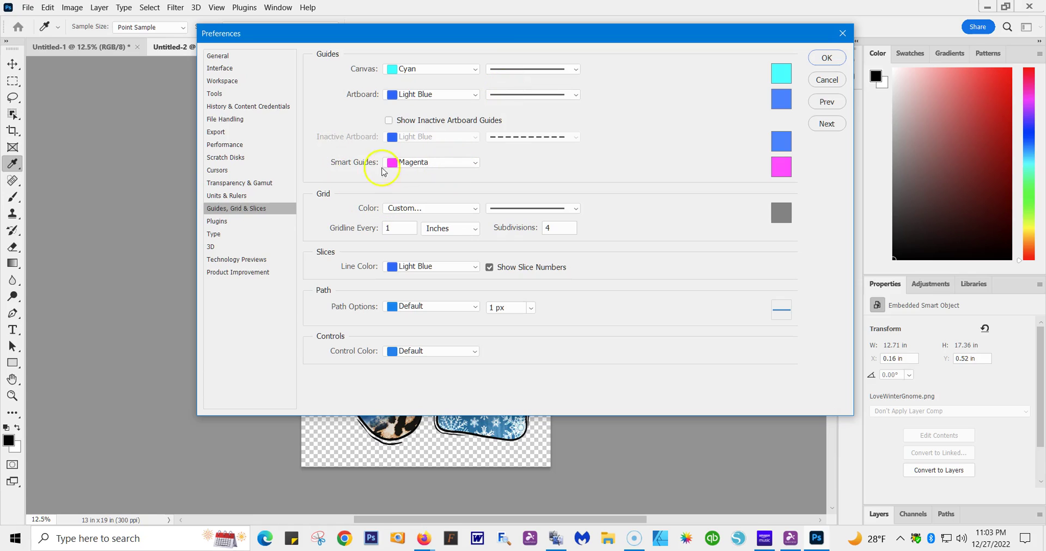
pyautogui.click(216, 222)
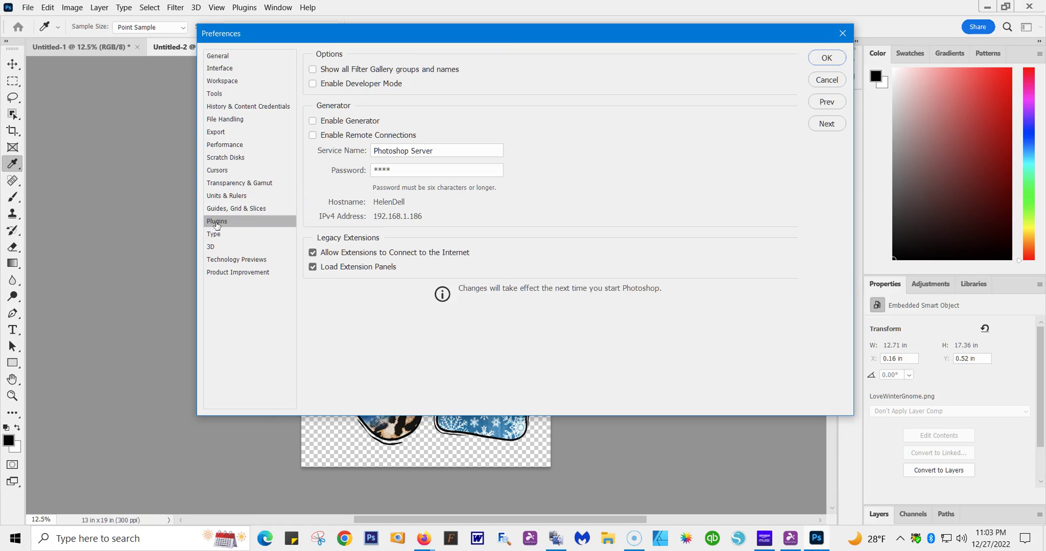
pyautogui.click(213, 237)
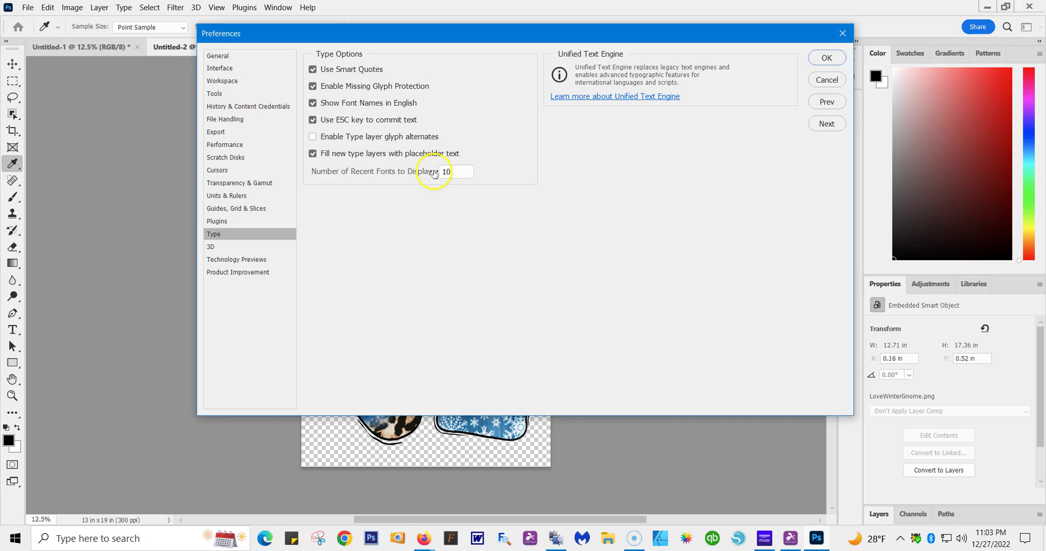
pyautogui.click(211, 247)
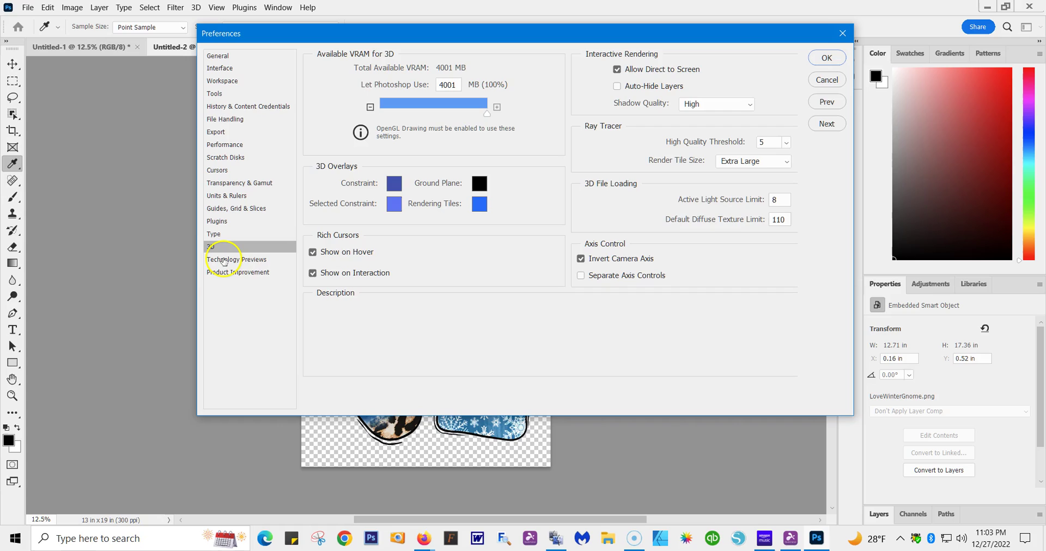
pyautogui.click(224, 261)
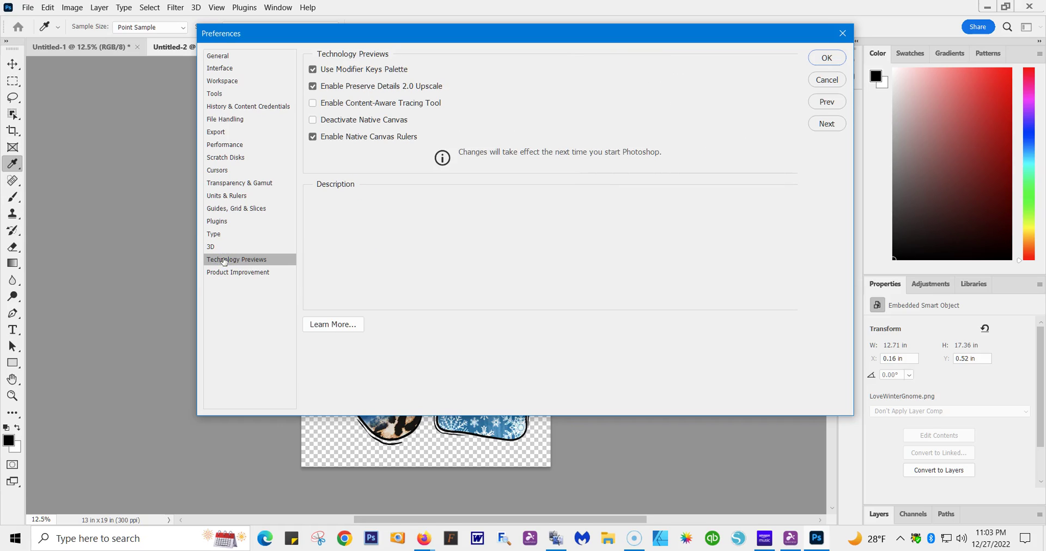
pyautogui.click(229, 274)
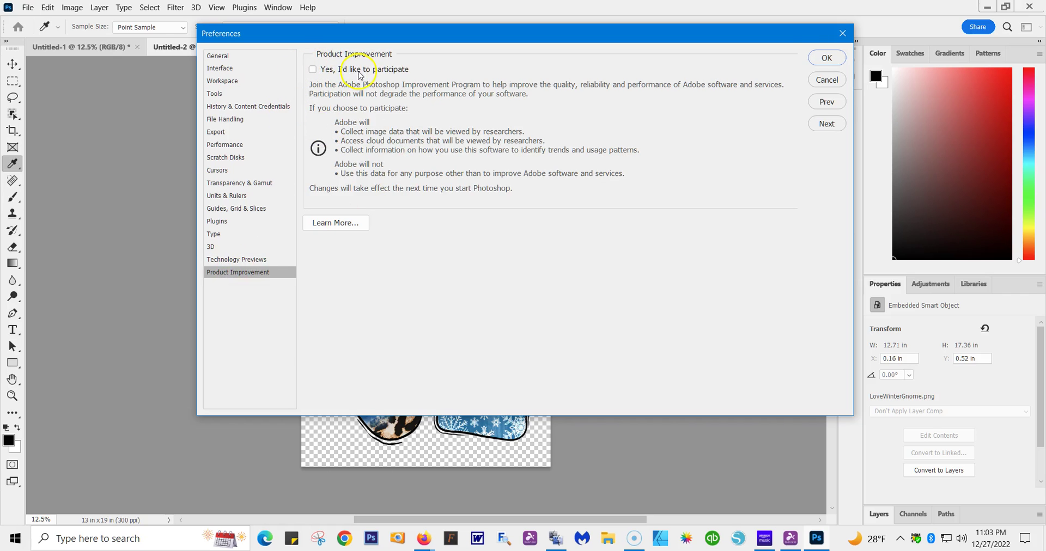
pyautogui.click(827, 58)
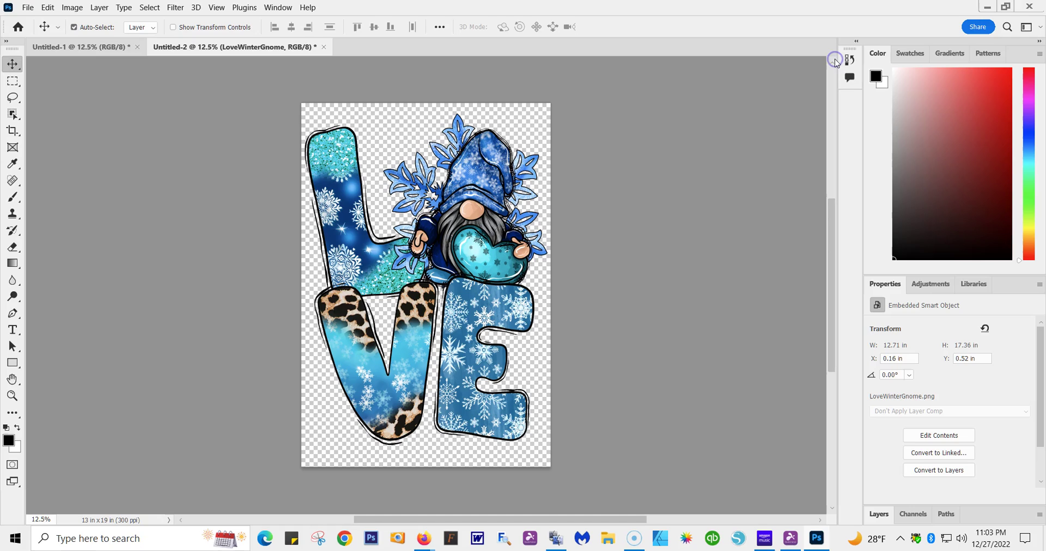
# Create a 13 × 19 in, 300 ppi document with a Transparent background and Square Pixels
pyautogui.click(27, 9)
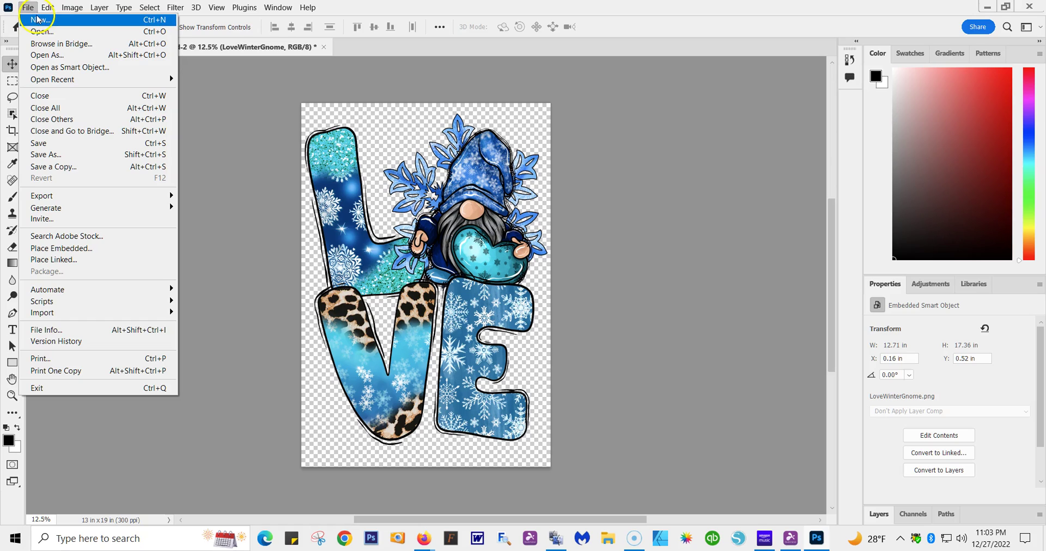
pyautogui.click(40, 20)
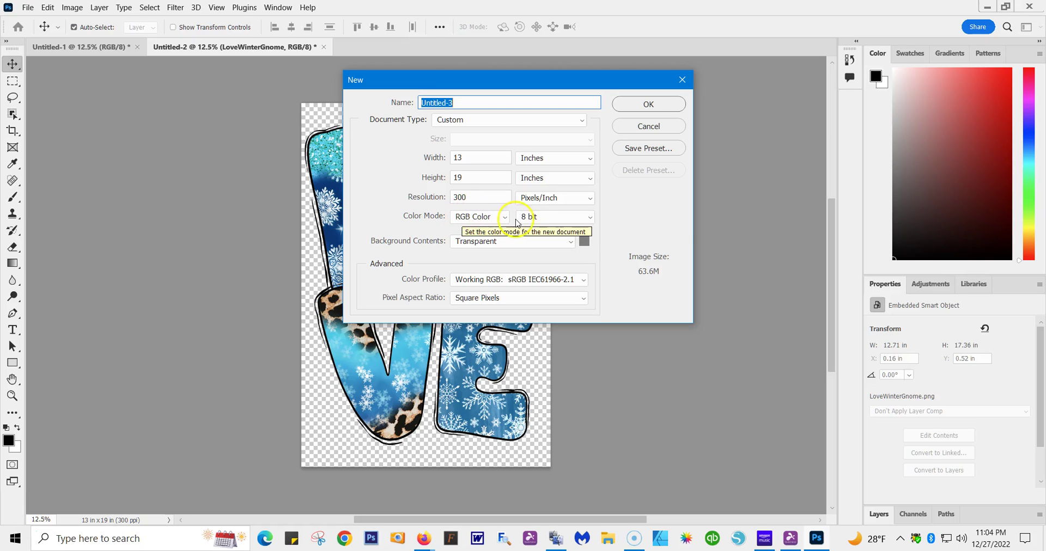
pyautogui.click(569, 241)
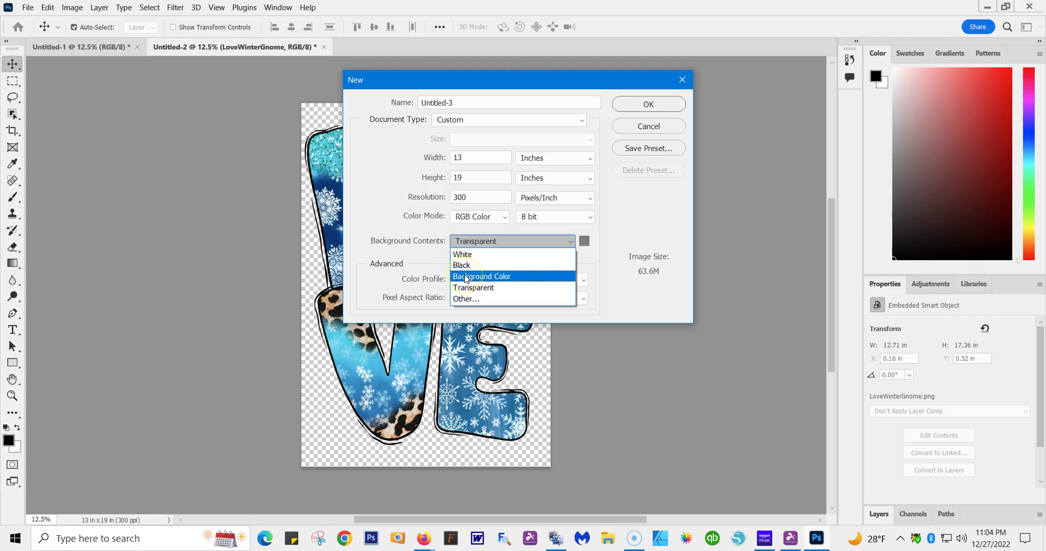
pyautogui.click(467, 287)
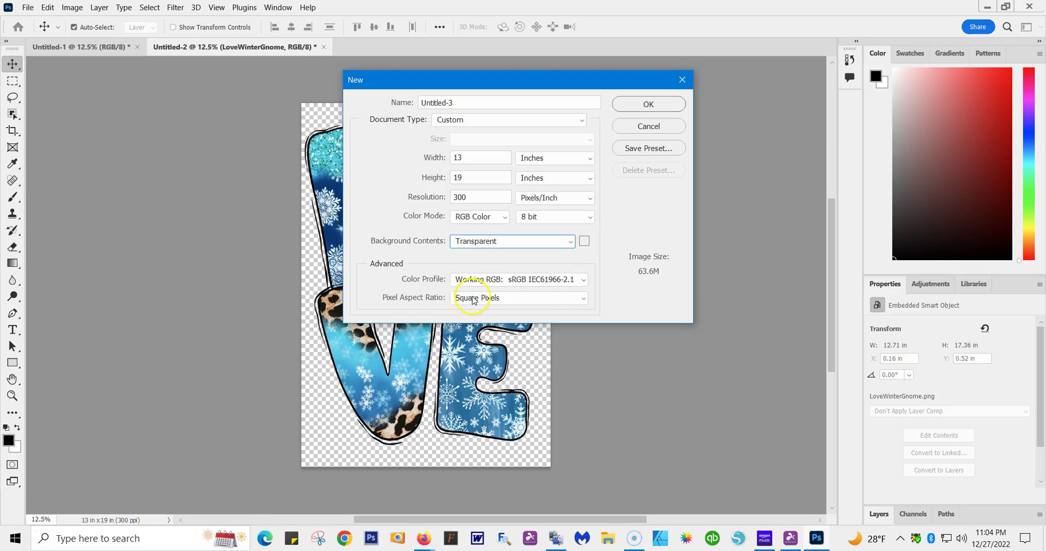
pyautogui.click(583, 298)
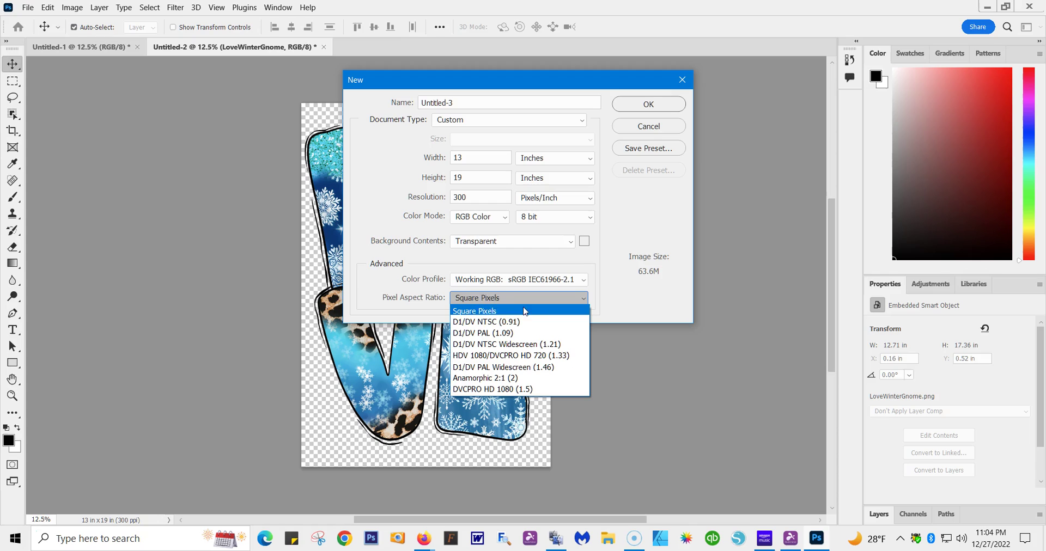
pyautogui.click(480, 312)
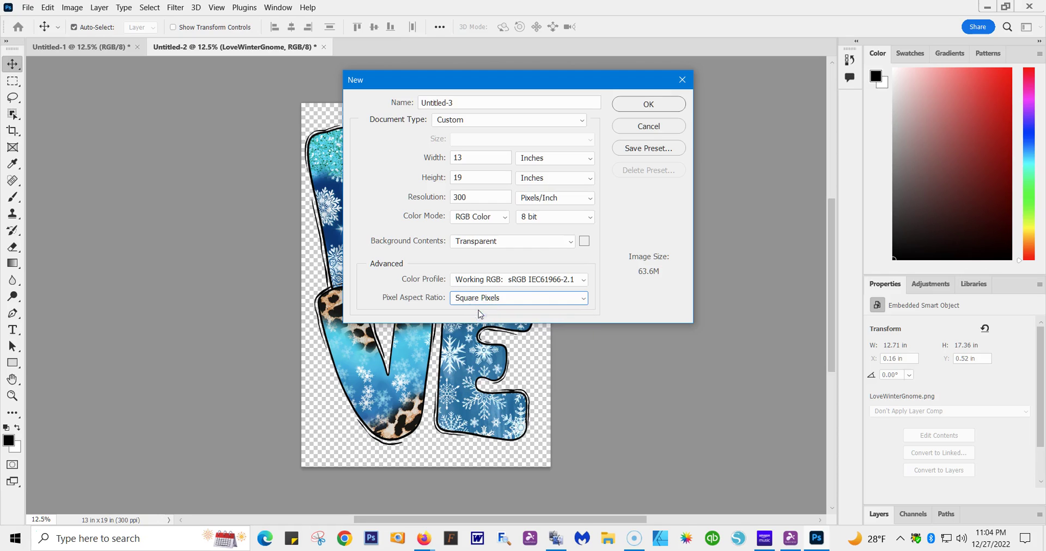
pyautogui.click(656, 104)
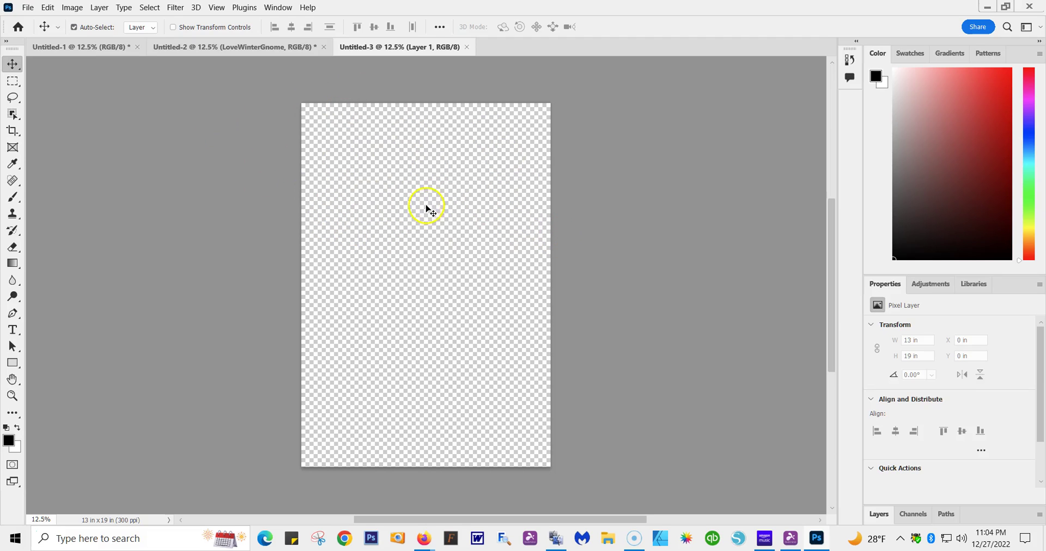
# Place LoveWinterGnome.png as an embedded image in Untitled-3 via File > Place Embedded
pyautogui.click(28, 8)
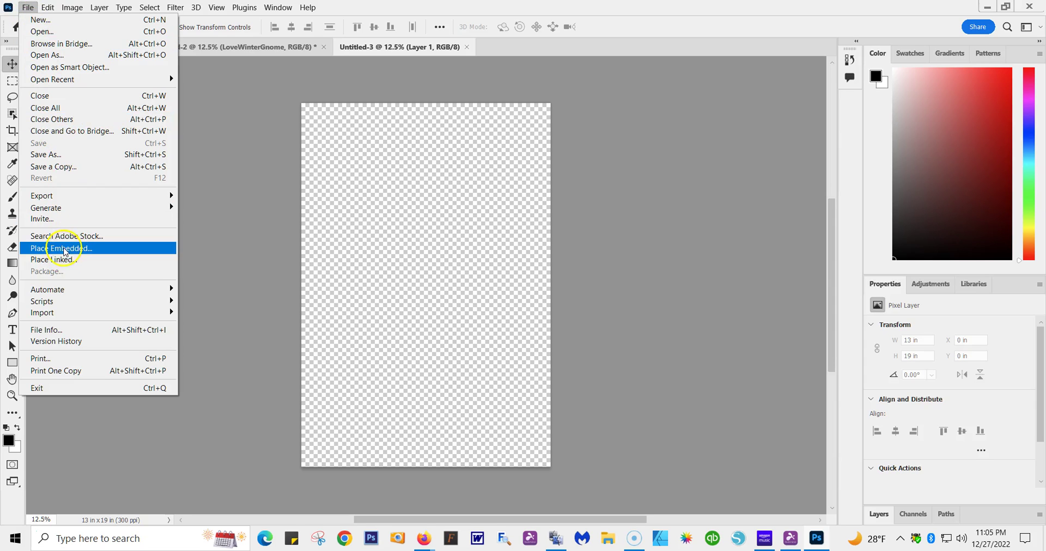
pyautogui.click(68, 249)
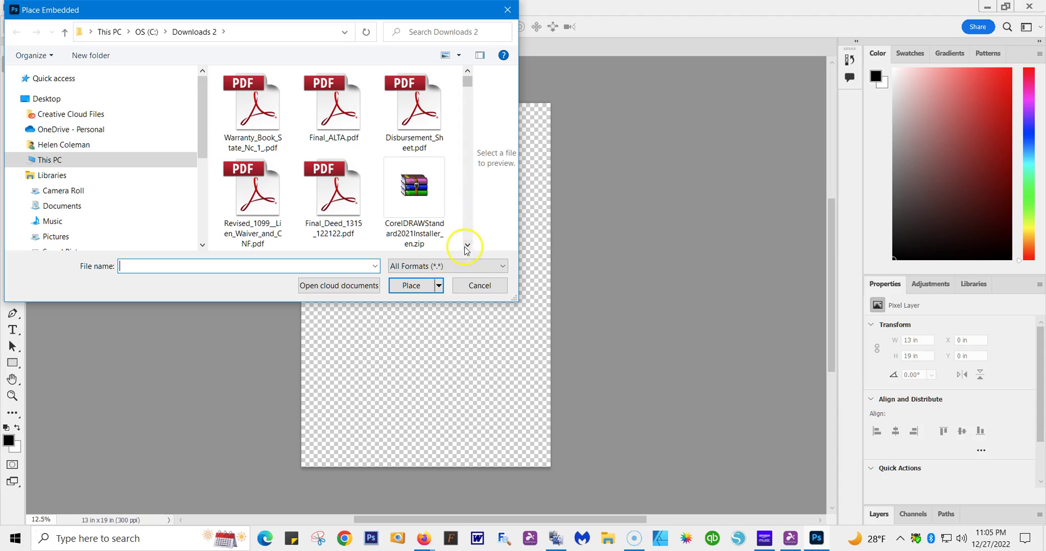
pyautogui.click(467, 247)
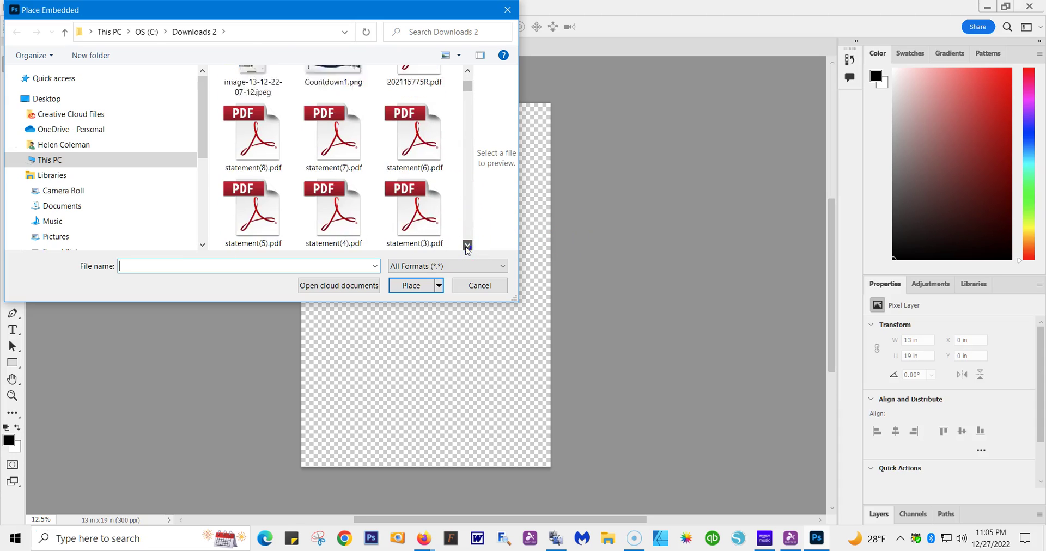
pyautogui.moveTo(467, 246); pyautogui.dragTo(467, 250)
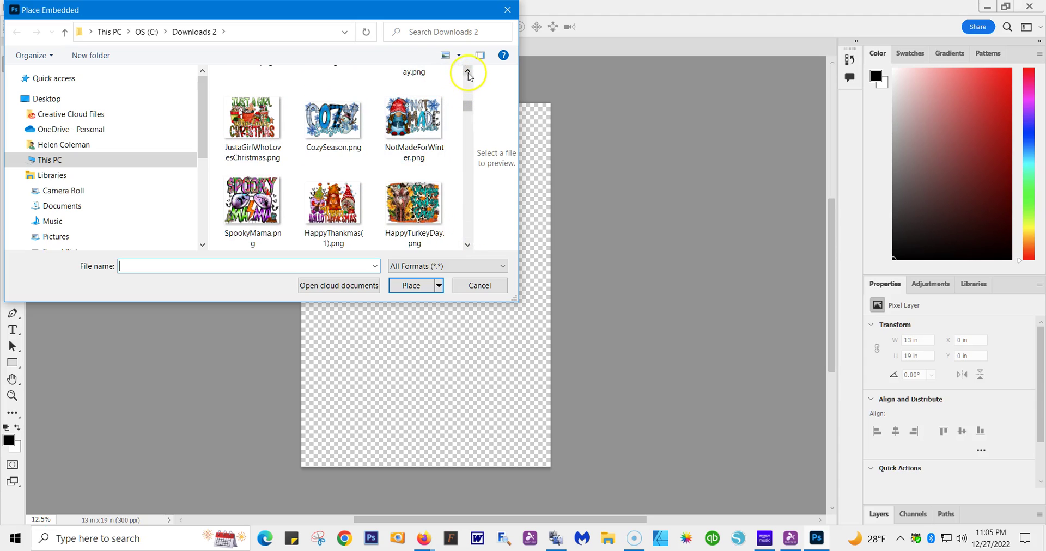
pyautogui.moveTo(468, 73); pyautogui.dragTo(469, 74)
pyautogui.doubleClick(346, 173)
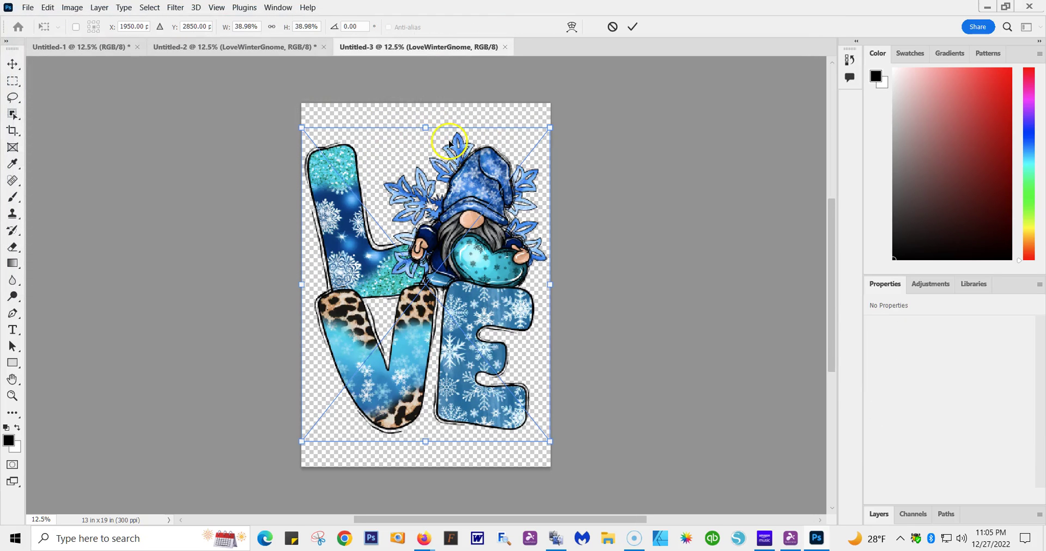
# Resize the placed design to about 12.003 × 17.077 in to fit the page and commit
pyautogui.moveTo(428, 121)
pyautogui.mouseDown()
pyautogui.moveTo(426, 106)
pyautogui.moveTo(429, 123)
pyautogui.moveTo(430, 114)
pyautogui.mouseUp()
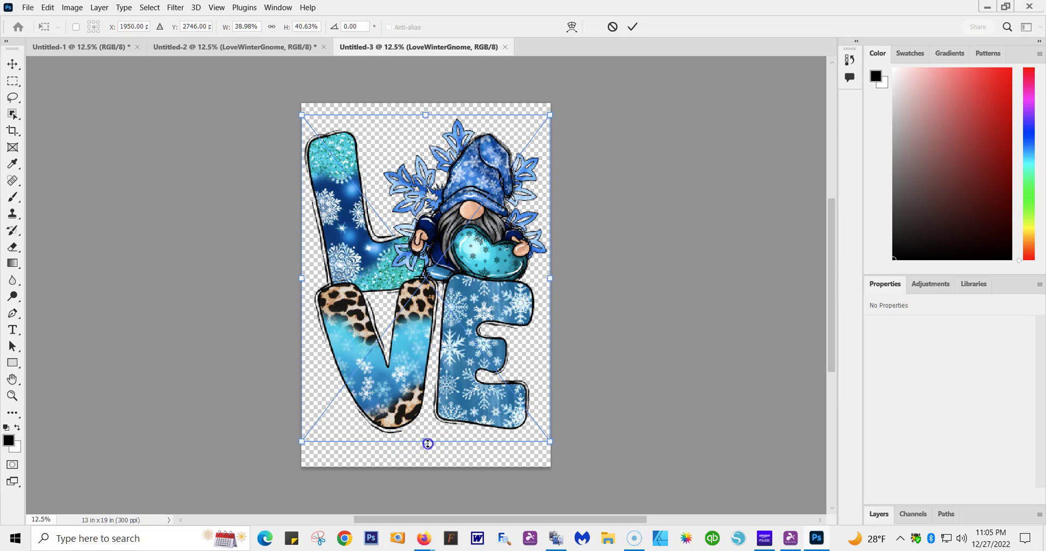
pyautogui.moveTo(428, 444)
pyautogui.mouseDown()
pyautogui.moveTo(428, 463)
pyautogui.moveTo(427, 454)
pyautogui.mouseUp()
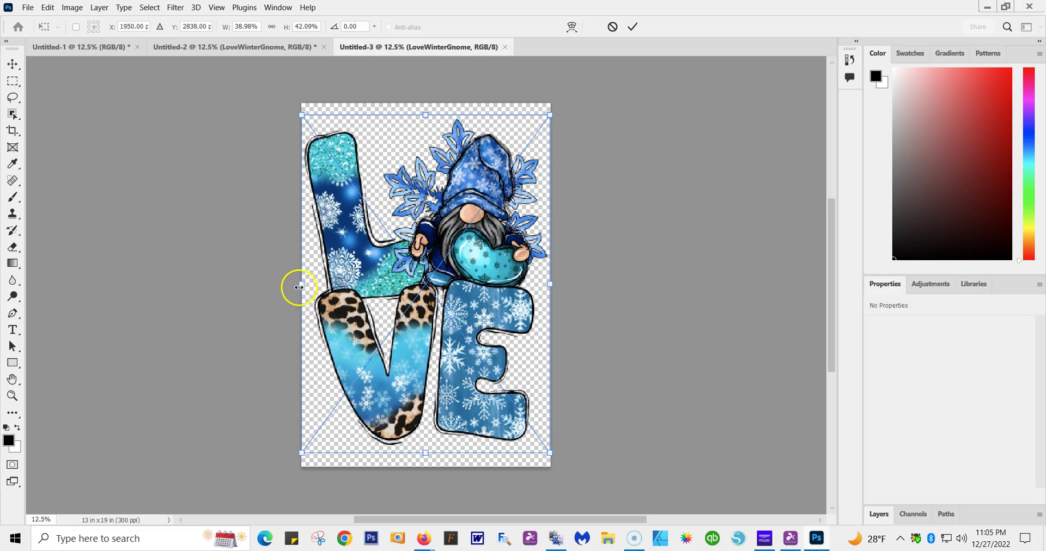
pyautogui.moveTo(300, 284); pyautogui.dragTo(306, 284)
pyautogui.moveTo(549, 286); pyautogui.dragTo(543, 285)
pyautogui.click(475, 289)
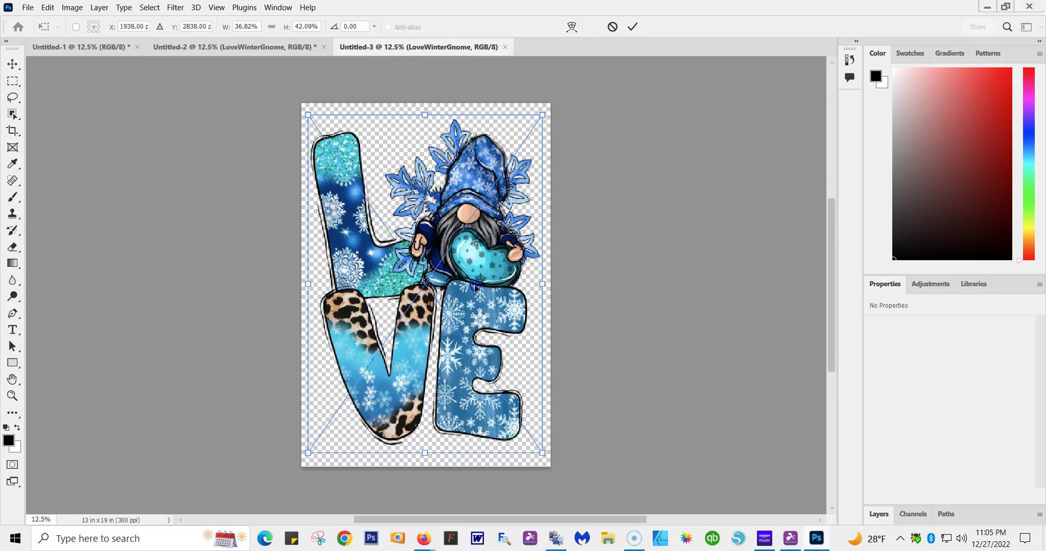
pyautogui.doubleClick(474, 287)
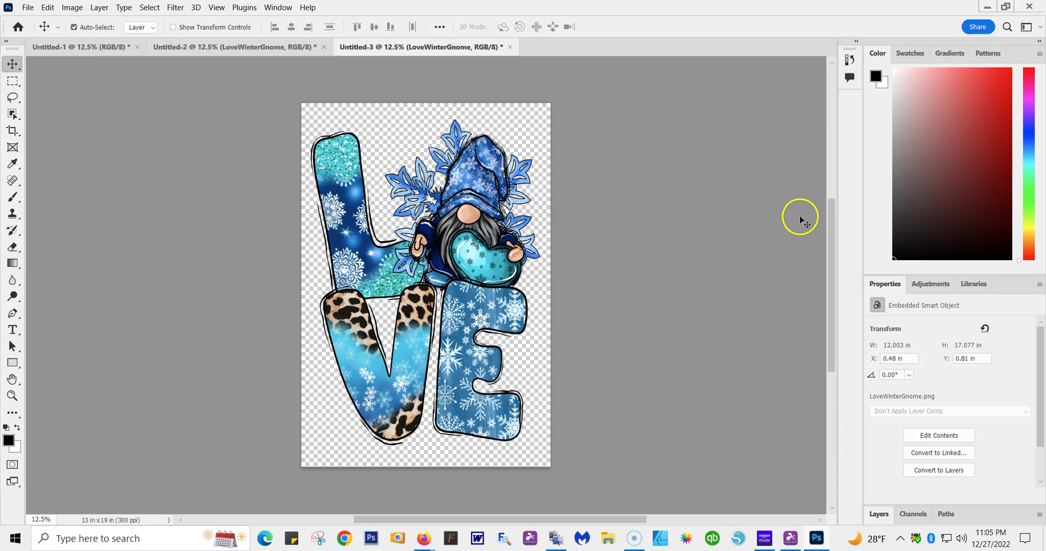
# Start File > Place Embedded and browse the file dialog for the gnome image
pyautogui.click(27, 8)
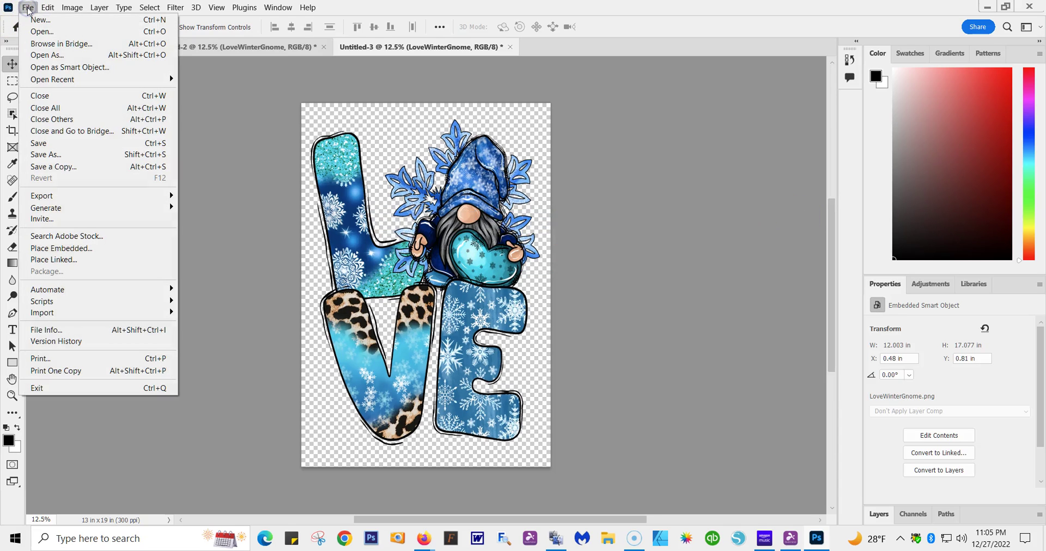
pyautogui.moveTo(70, 208)
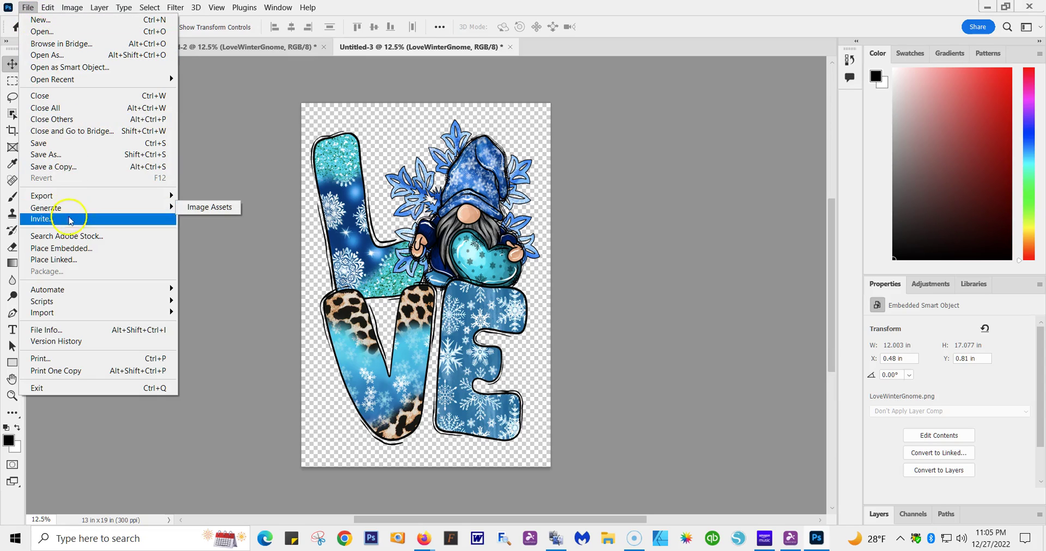
pyautogui.click(73, 251)
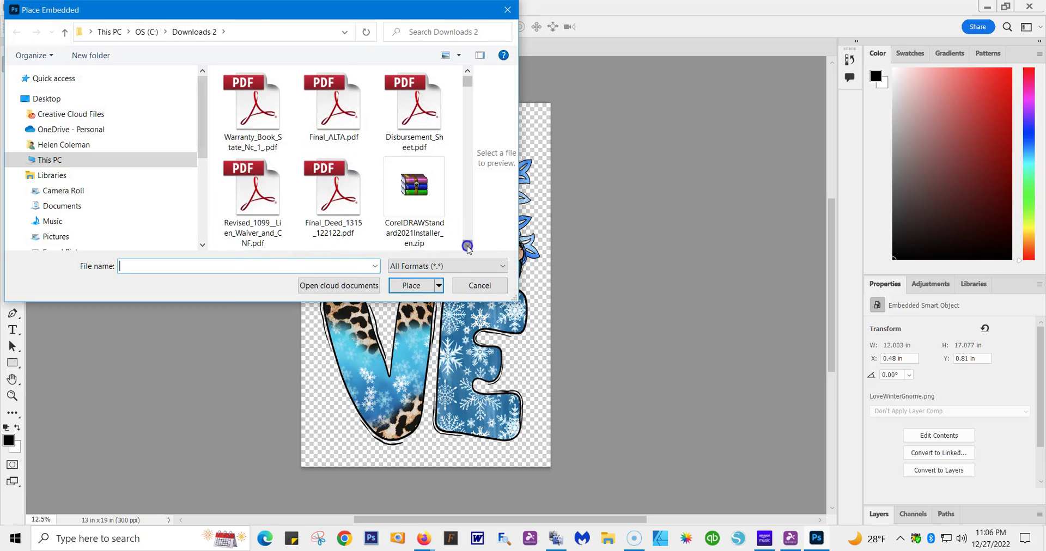
pyautogui.click(467, 246)
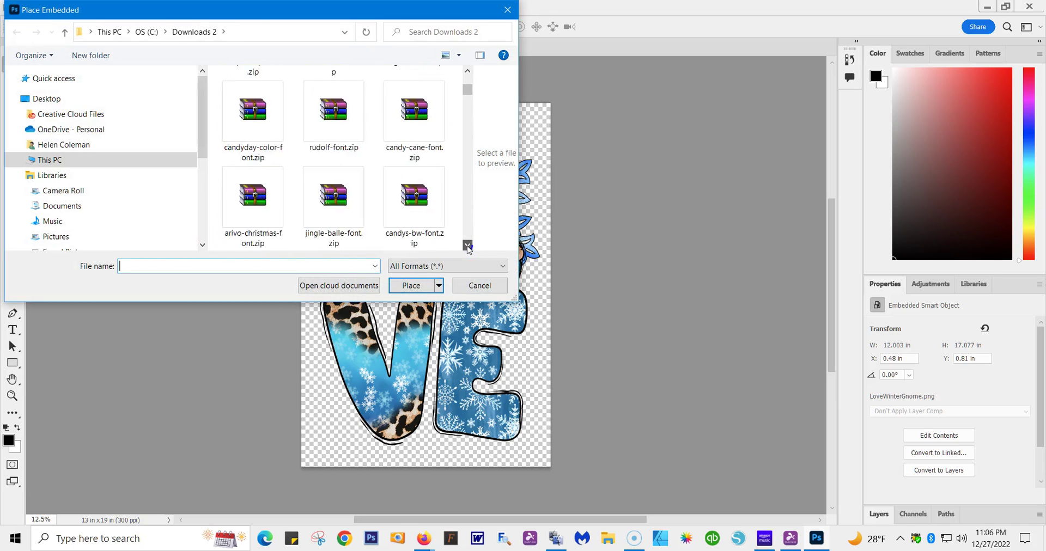
pyautogui.moveTo(467, 246); pyautogui.dragTo(467, 246)
pyautogui.click(467, 246)
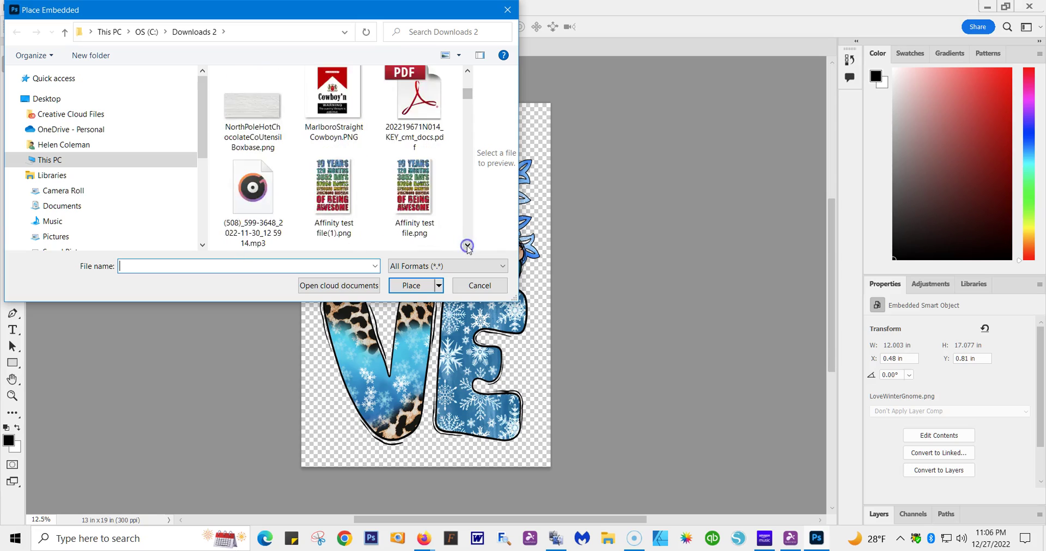
pyautogui.click(467, 246)
pyautogui.click(467, 245)
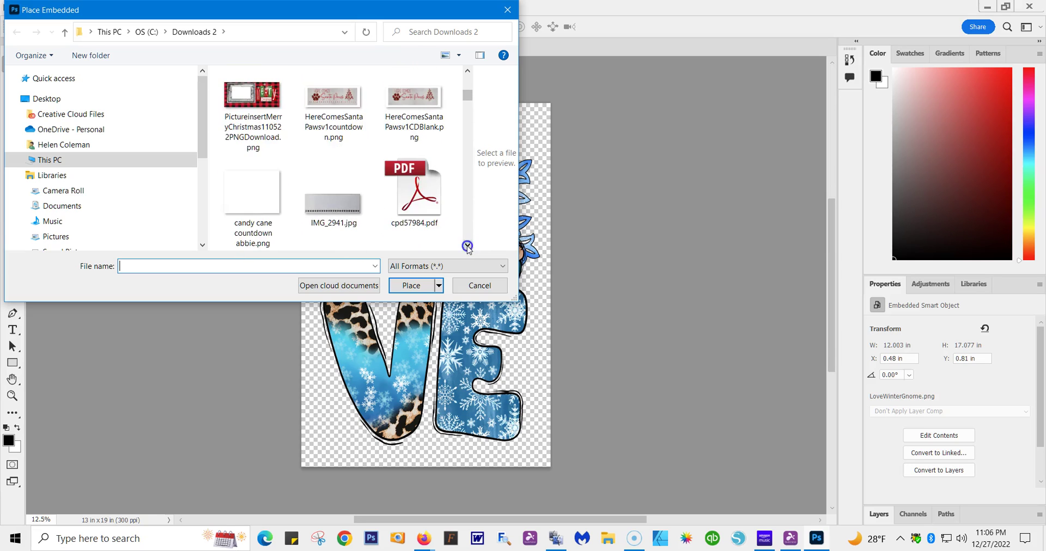
pyautogui.click(467, 245)
pyautogui.click(467, 246)
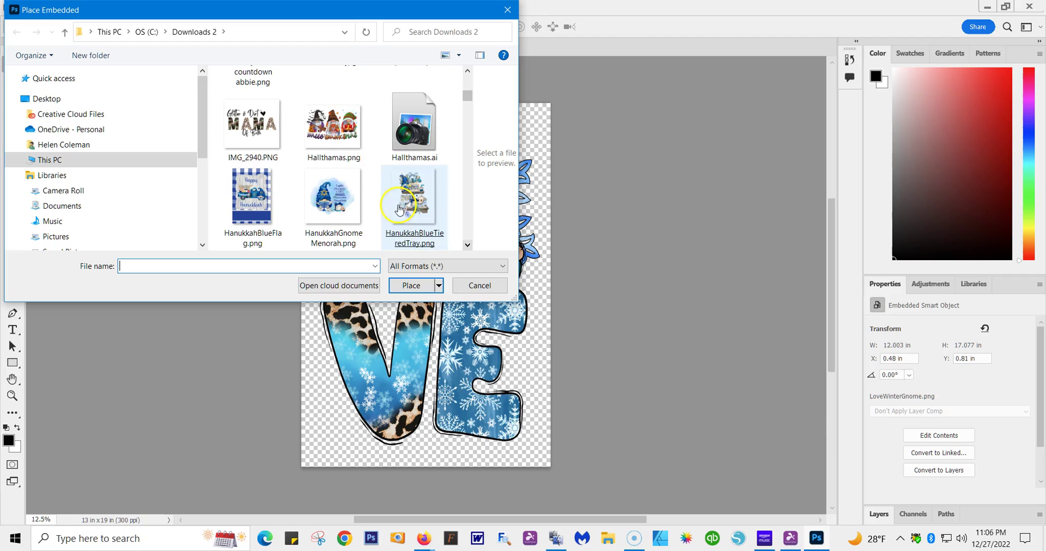
# Embed Hallthamas.png and commit it over the lower letters at X 0, Y 9.96 in
pyautogui.click(320, 136)
pyautogui.doubleClick(320, 136)
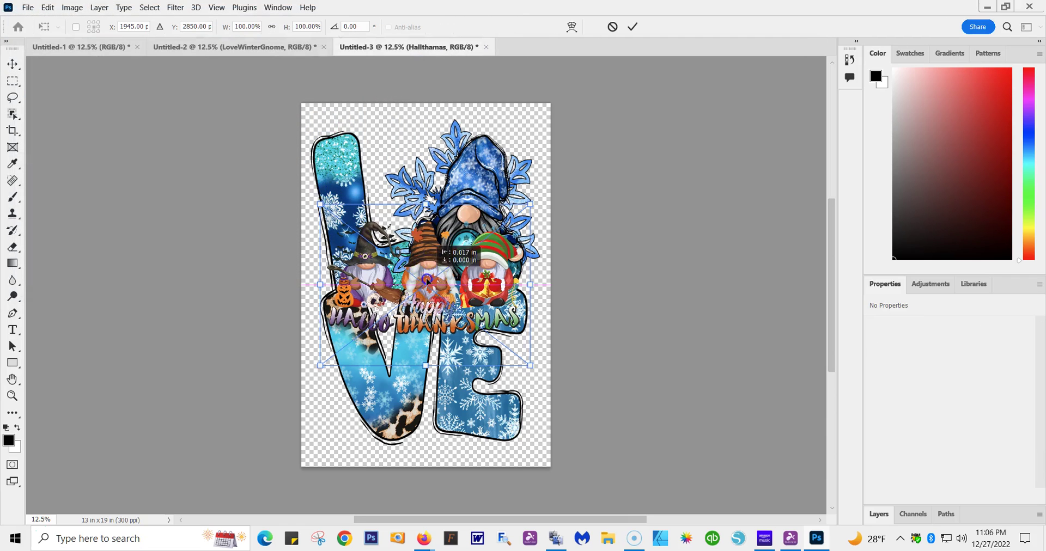
pyautogui.moveTo(426, 273); pyautogui.dragTo(409, 335)
pyautogui.press('Return')
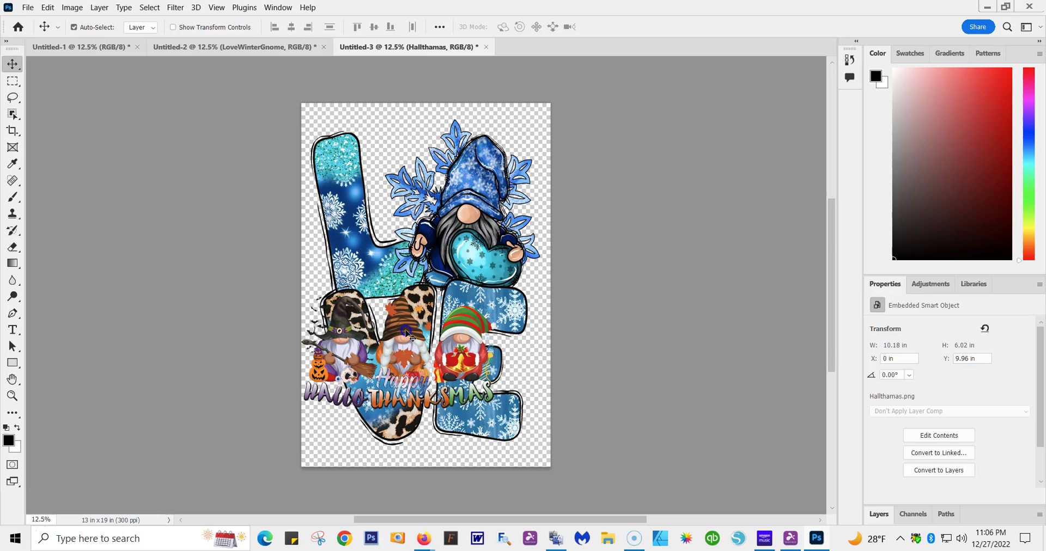
# Look through the Image menu, then drag the gnome trio down toward the page bottom
pyautogui.click(76, 7)
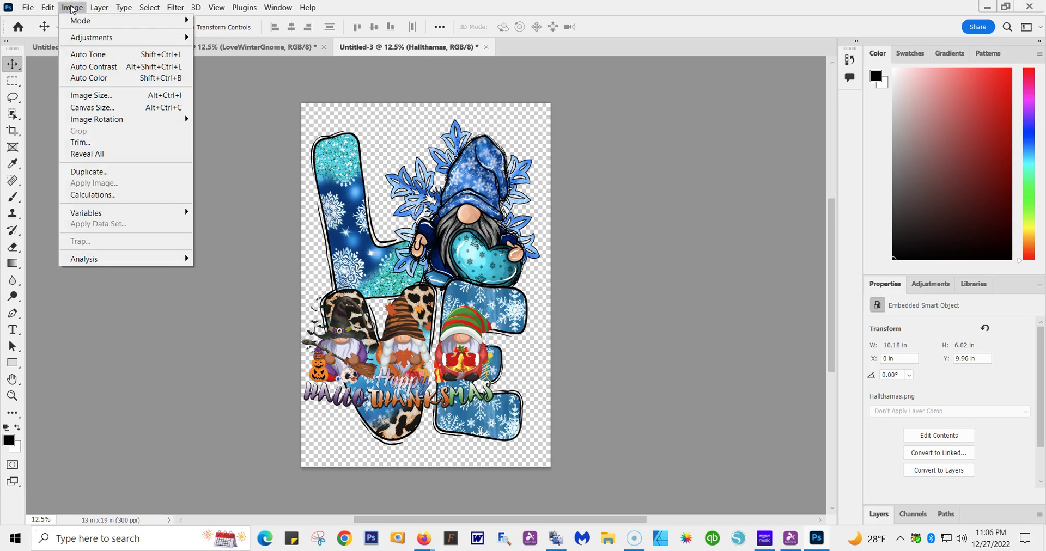
pyautogui.click(402, 313)
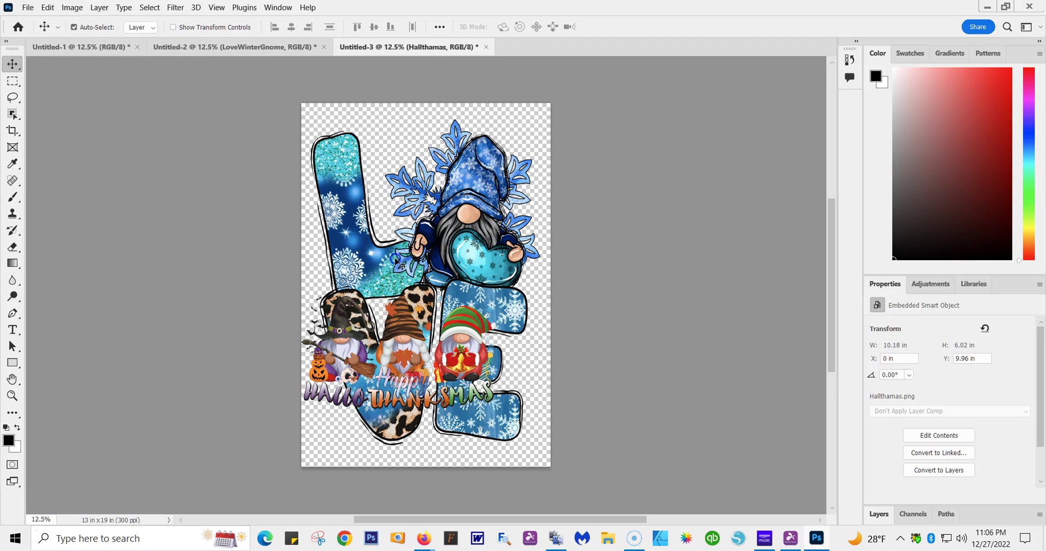
pyautogui.moveTo(383, 340); pyautogui.dragTo(420, 396)
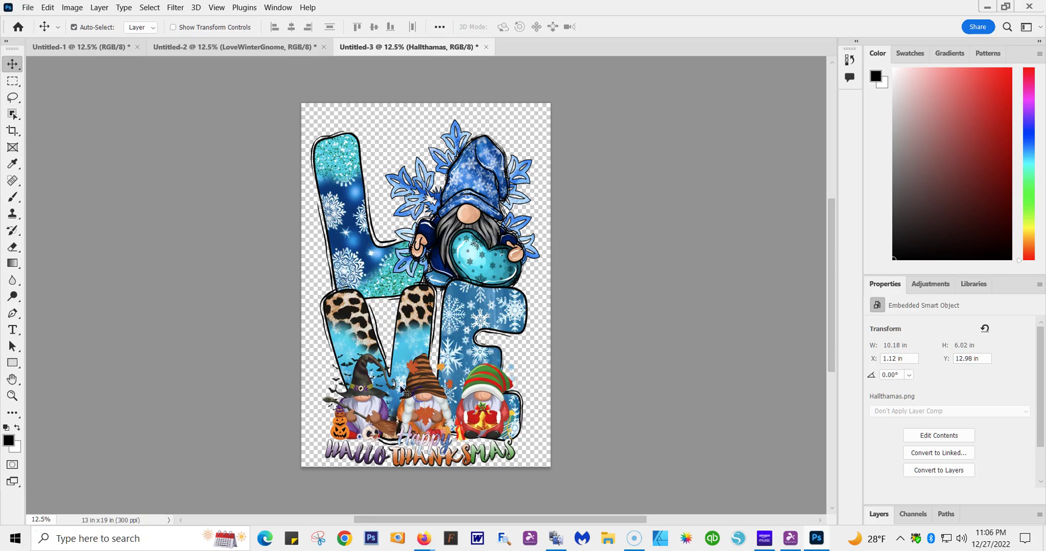
pyautogui.click(361, 372)
pyautogui.click(93, 68)
# Browse the Image adjustments and File menus, then drag the gnome trio up and left
pyautogui.click(75, 9)
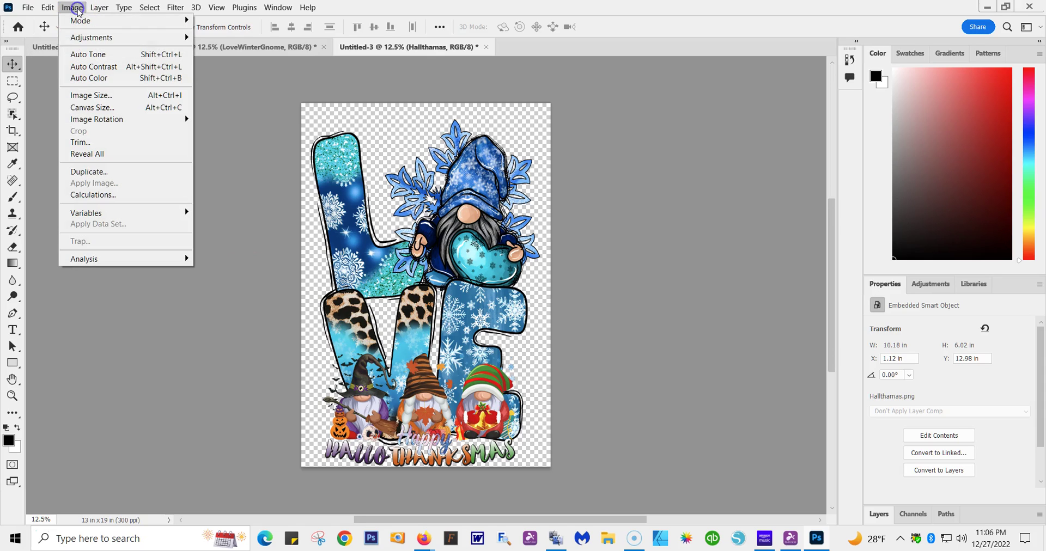
pyautogui.click(111, 38)
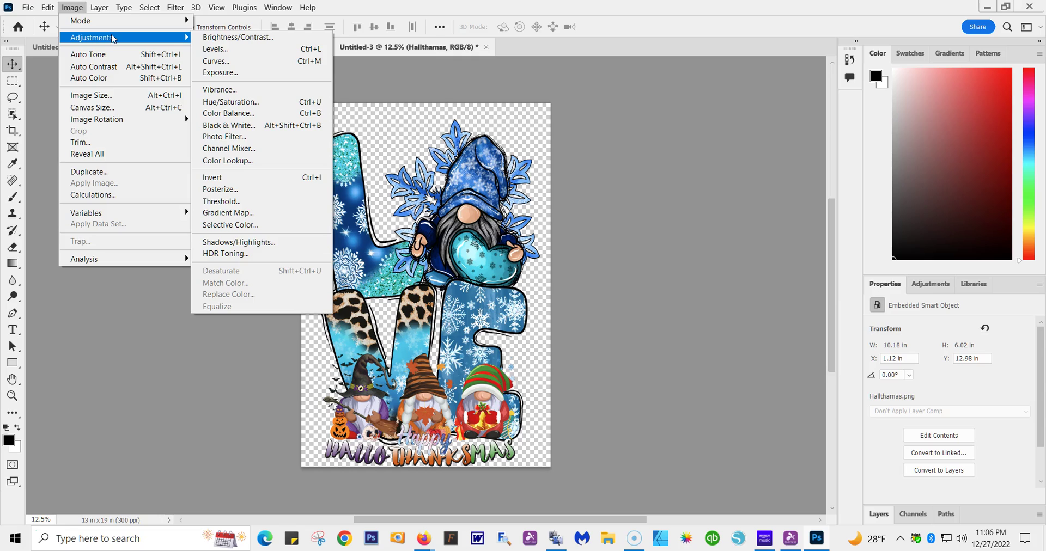
pyautogui.click(100, 158)
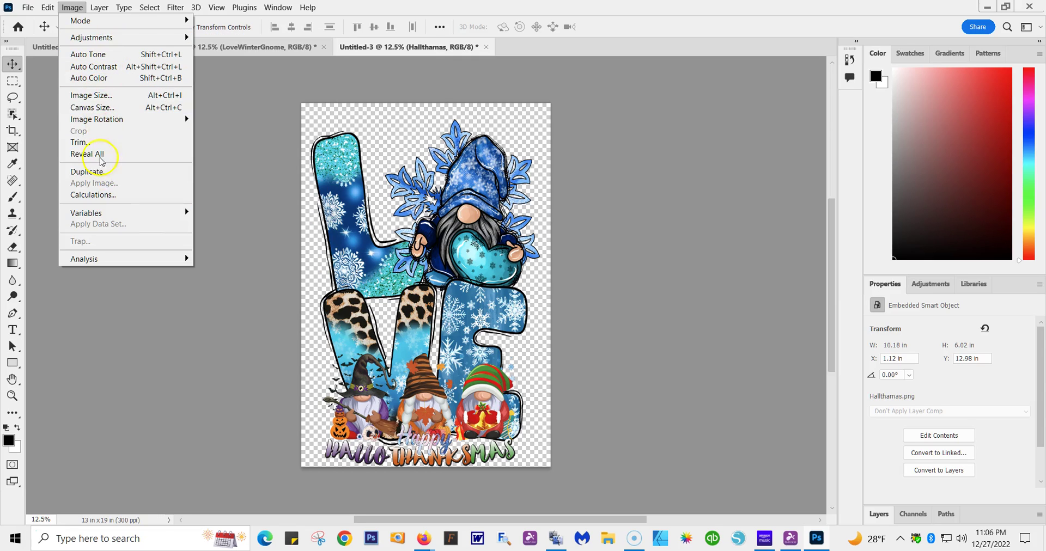
pyautogui.moveTo(53, 8)
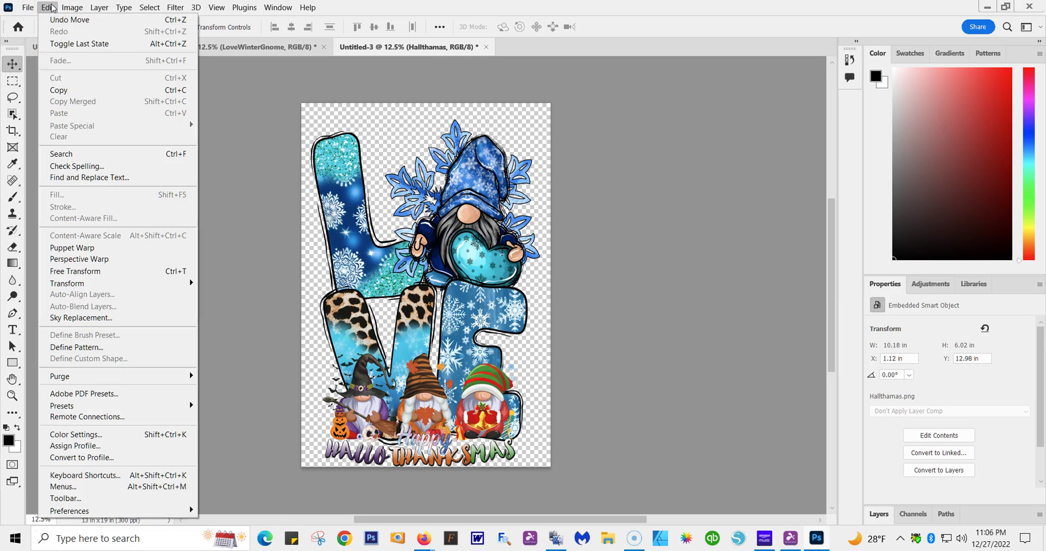
pyautogui.click(29, 7)
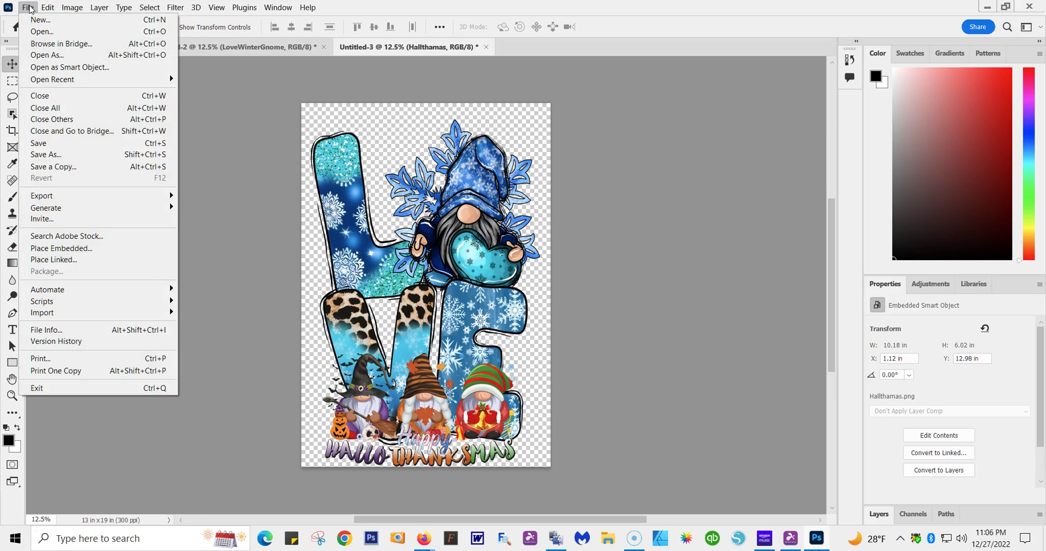
pyautogui.click(427, 402)
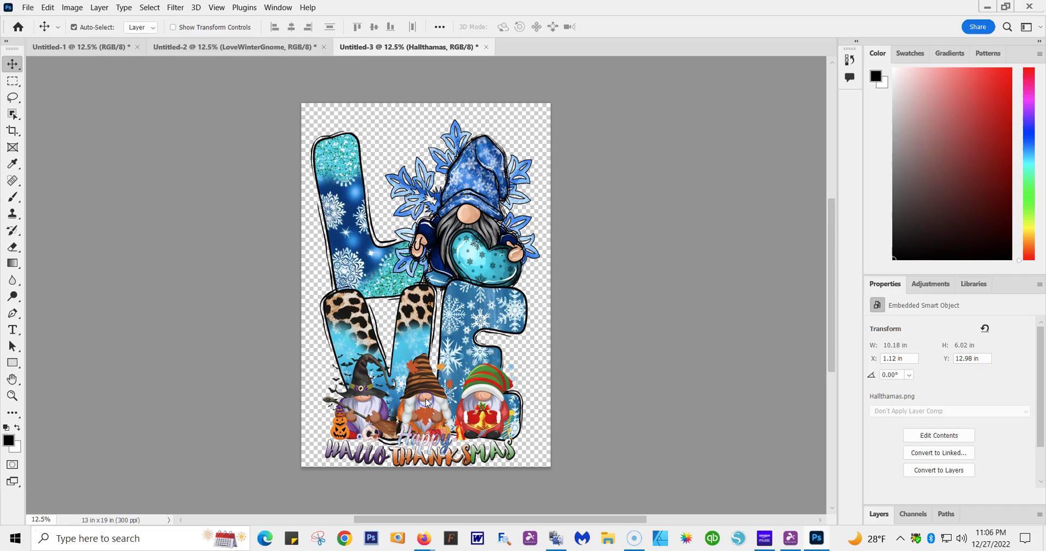
pyautogui.click(420, 364)
pyautogui.moveTo(427, 403); pyautogui.dragTo(415, 366)
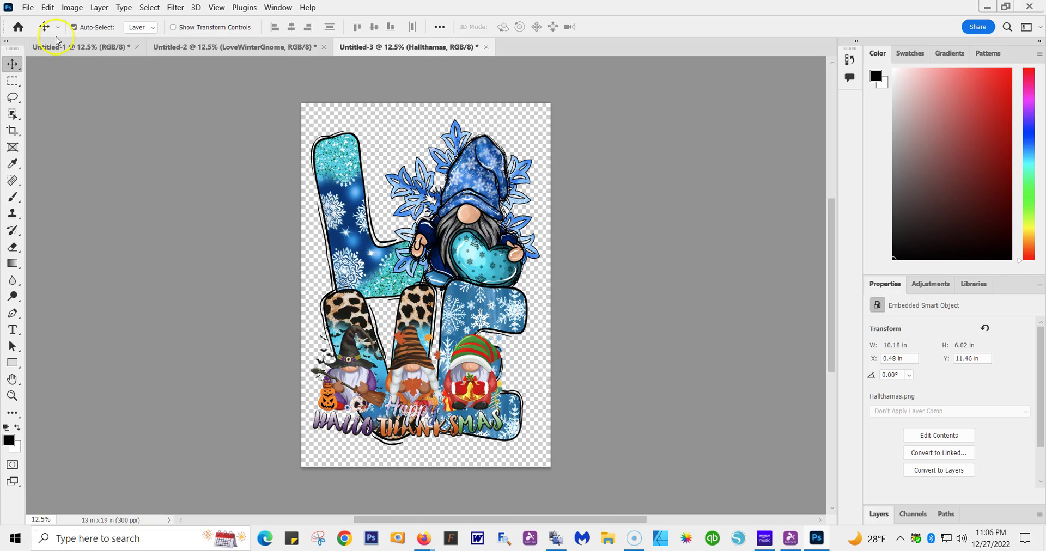
# Undo the gnome move and the Hallthamas.png placement from the Edit menu
pyautogui.click(47, 7)
pyautogui.click(53, 19)
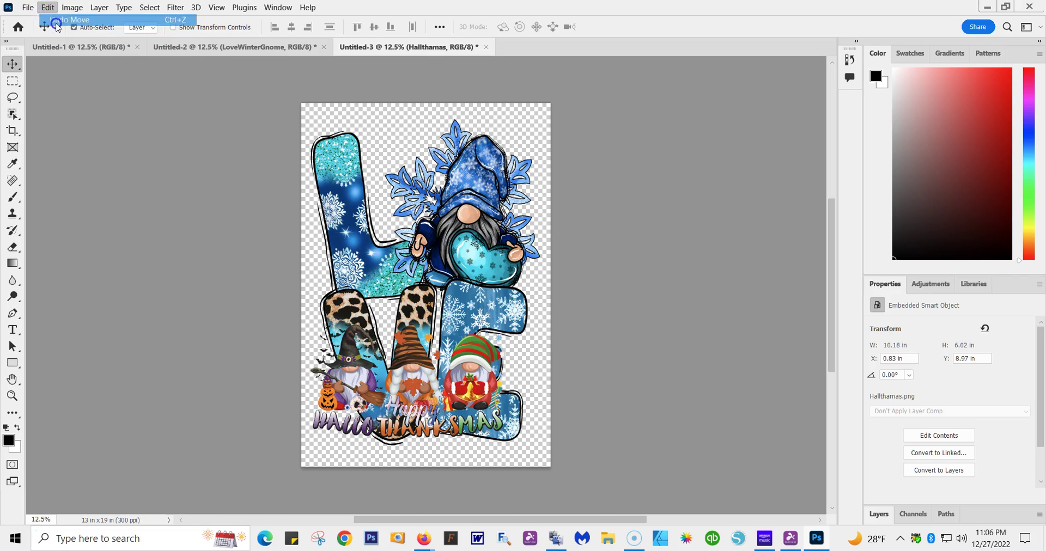
pyautogui.click(48, 8)
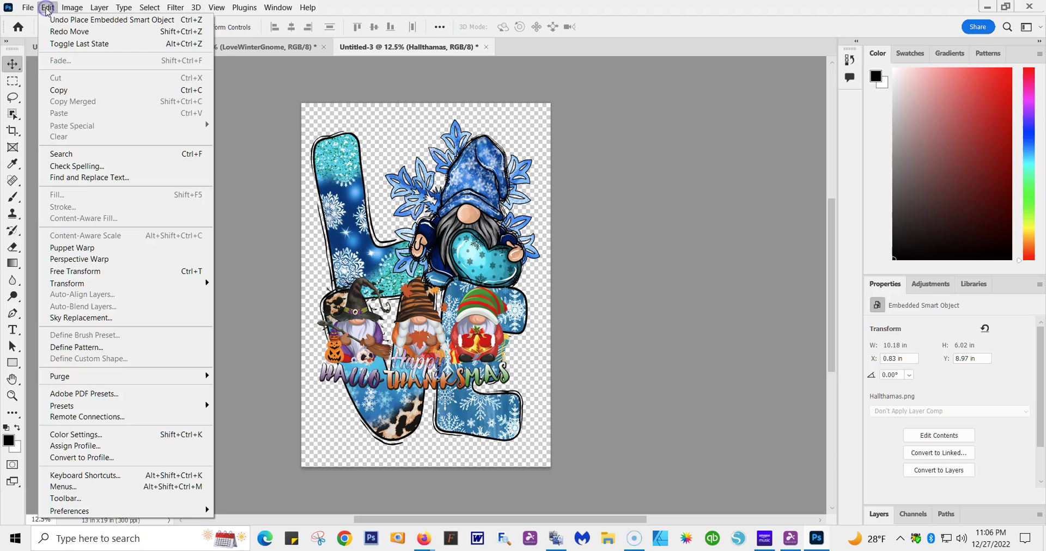
pyautogui.click(59, 21)
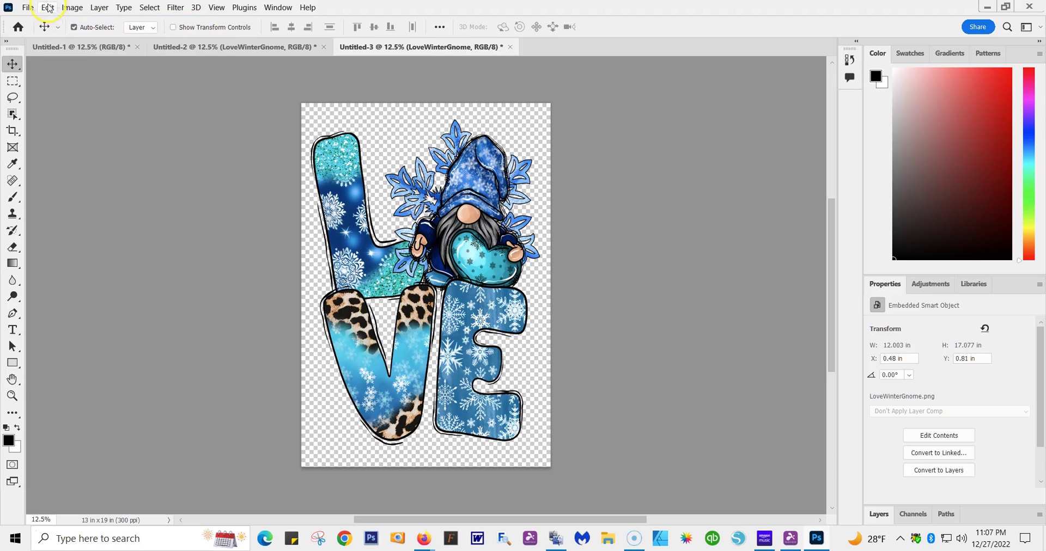
# Start File > Place Linked and browse the file dialog for the tree image
pyautogui.click(26, 8)
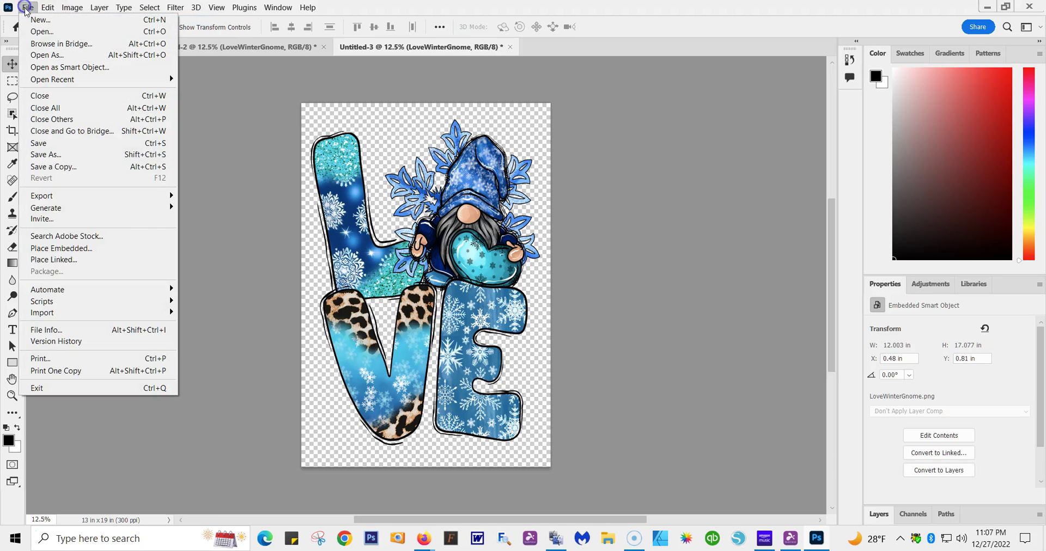
pyautogui.click(91, 262)
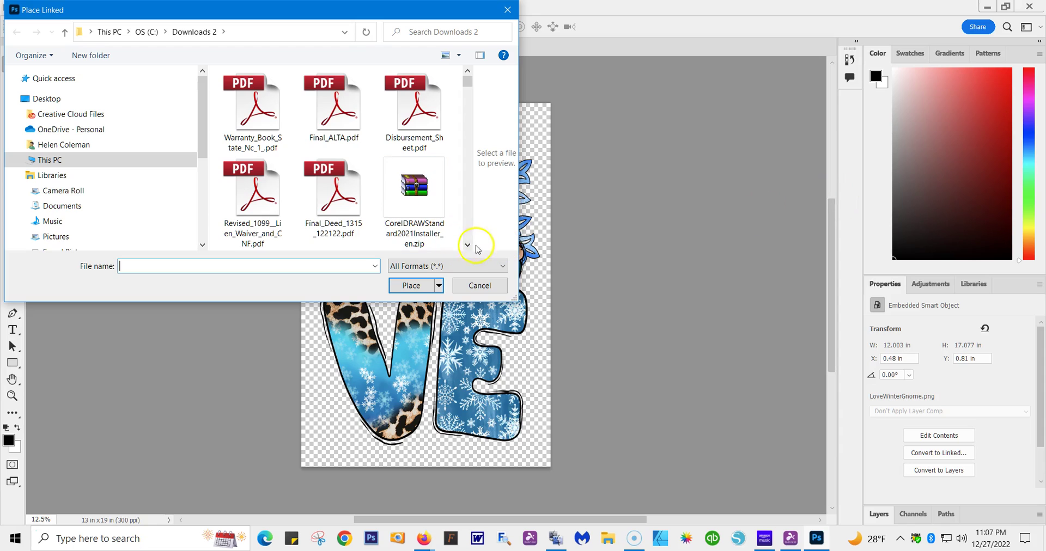
pyautogui.click(468, 246)
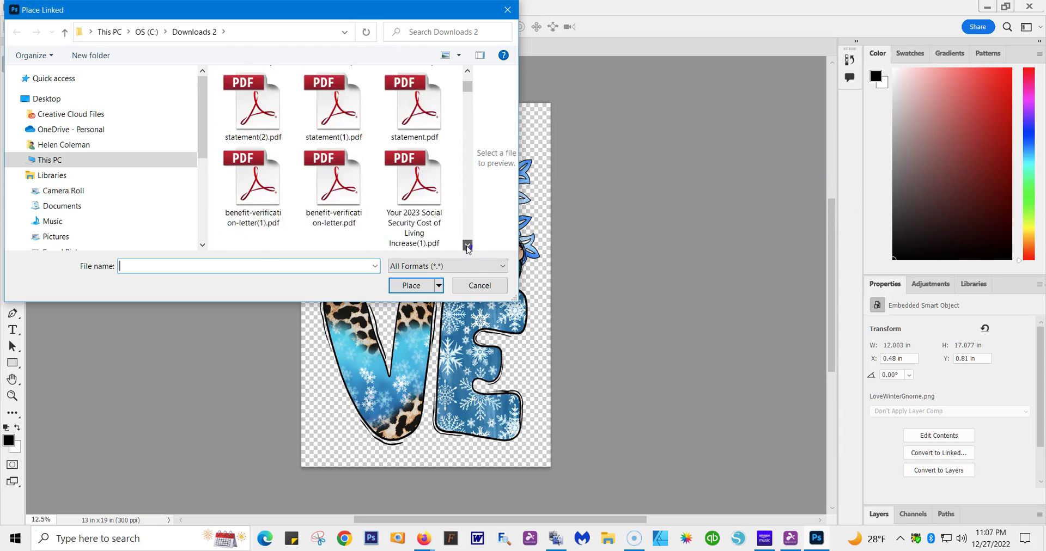
pyautogui.click(468, 247)
pyautogui.click(467, 247)
pyautogui.click(468, 246)
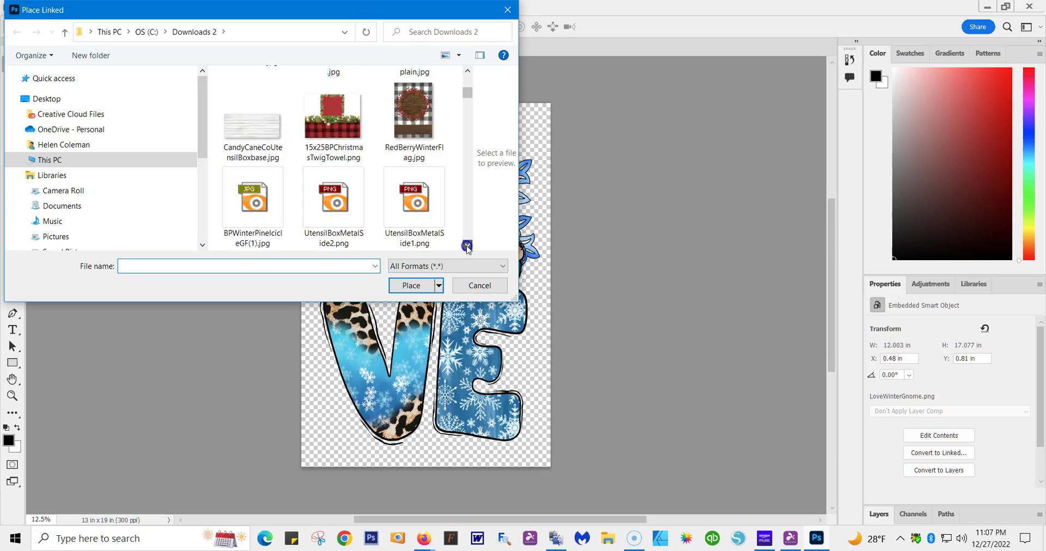
pyautogui.click(467, 246)
pyautogui.click(468, 246)
pyautogui.click(467, 246)
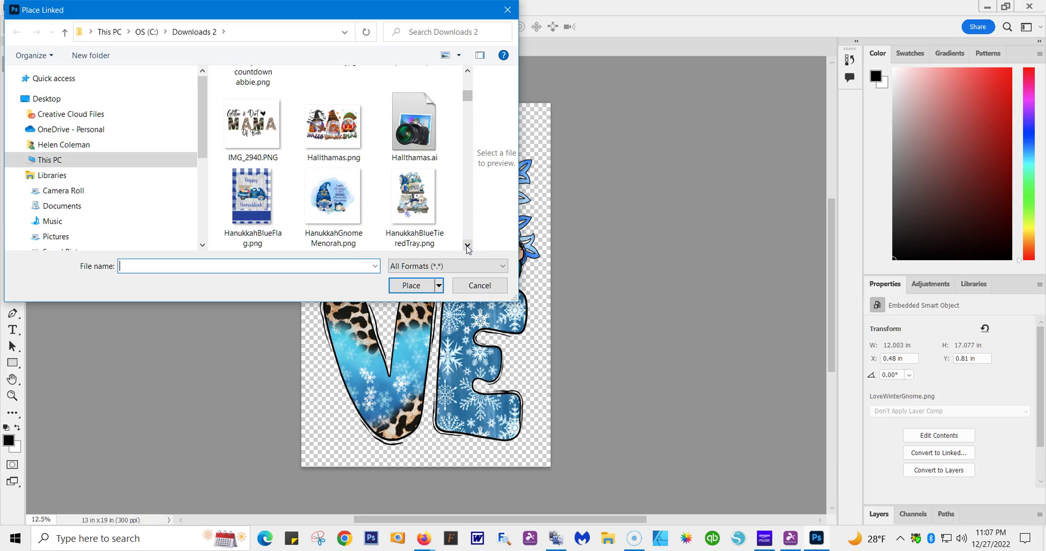
pyautogui.click(467, 246)
pyautogui.click(467, 246)
pyautogui.click(467, 246)
pyautogui.click(468, 246)
pyautogui.click(468, 246)
pyautogui.click(468, 246)
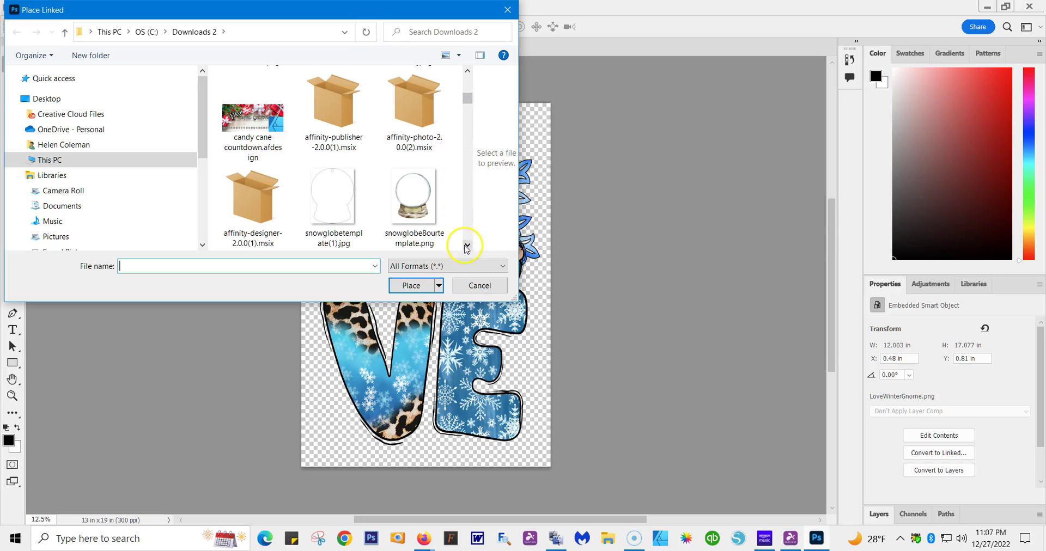
pyautogui.click(467, 246)
pyautogui.click(468, 246)
pyautogui.click(468, 247)
pyautogui.click(467, 247)
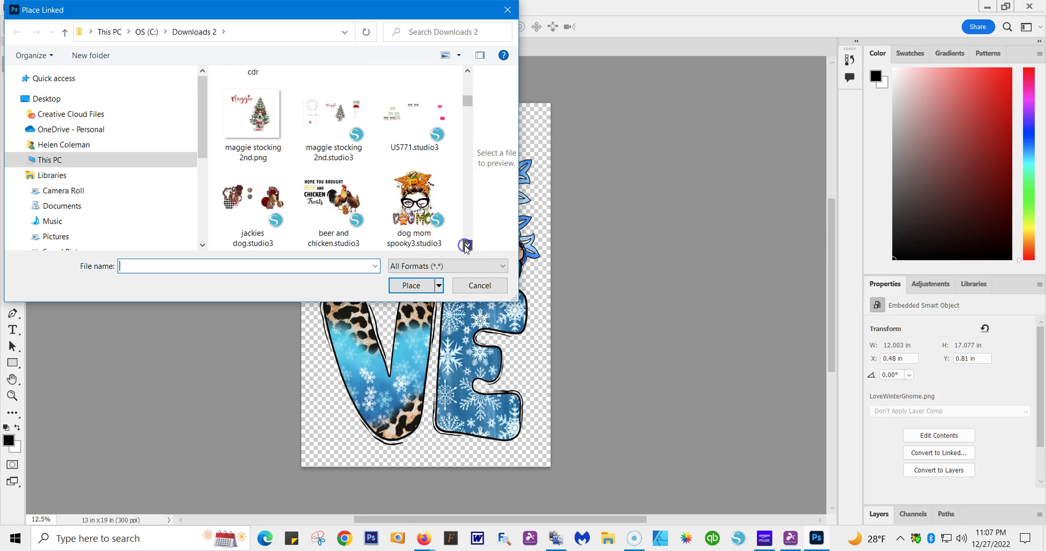
pyautogui.click(468, 247)
pyautogui.click(467, 246)
pyautogui.click(467, 247)
pyautogui.click(468, 247)
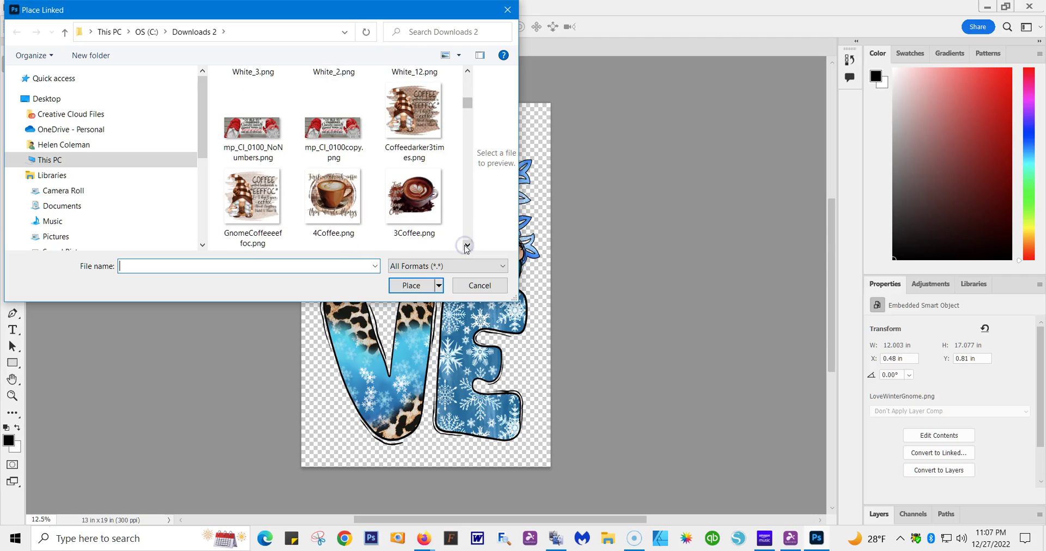
# Place Christmas_Tree_White_3.png as linked at 78% and drag it down over the L
pyautogui.click(467, 71)
pyautogui.click(467, 71)
pyautogui.doubleClick(252, 185)
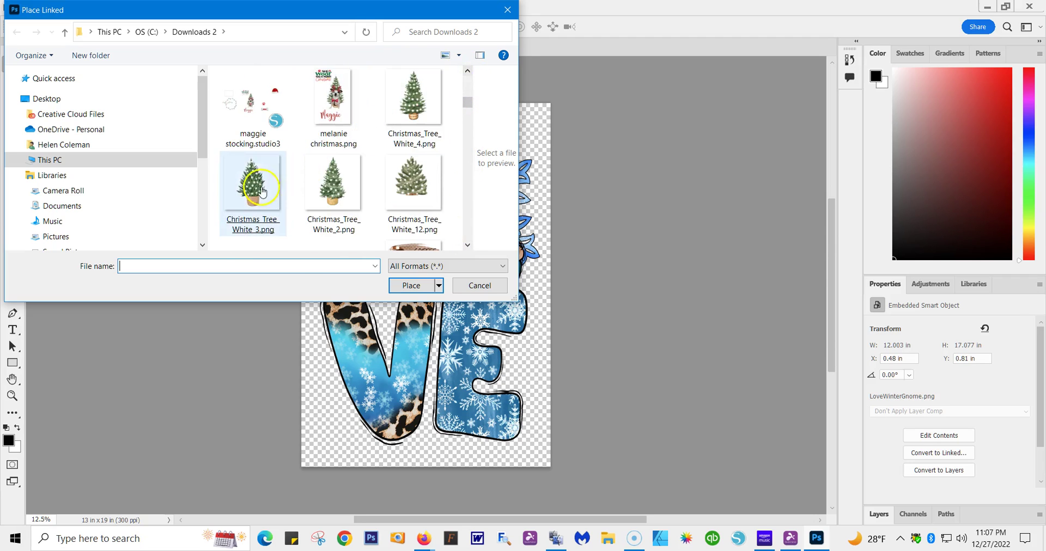
pyautogui.moveTo(413, 337); pyautogui.dragTo(402, 248)
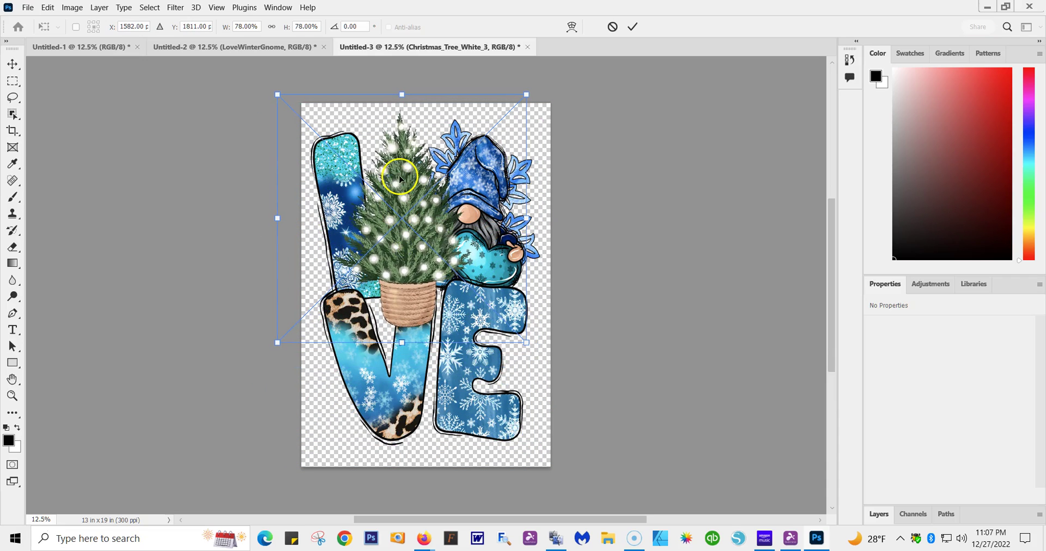
# Commit the 7.207 x 11.407 in tree and nudge it to X 1.11, Y 0.49 in
pyautogui.click(63, 8)
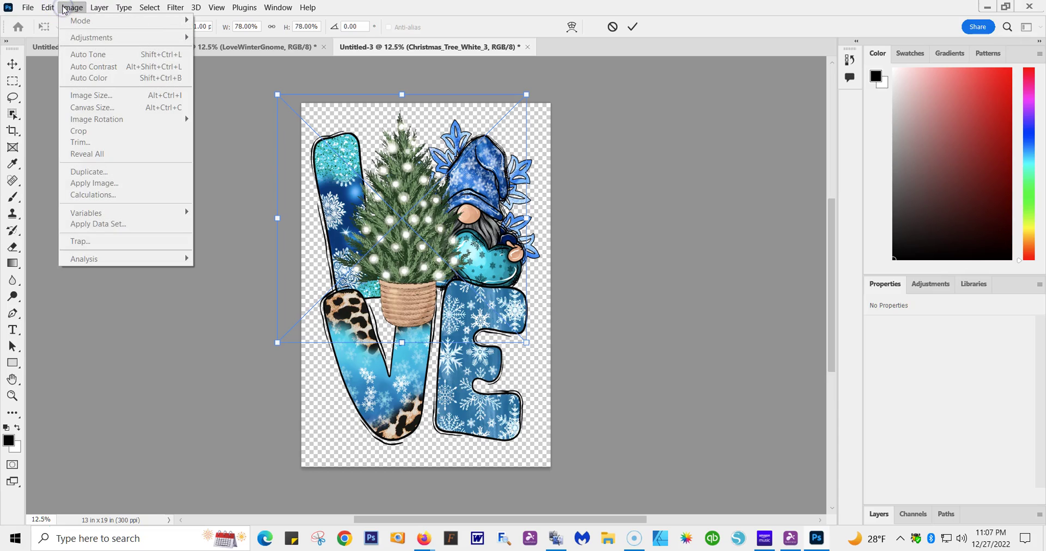
pyautogui.click(415, 198)
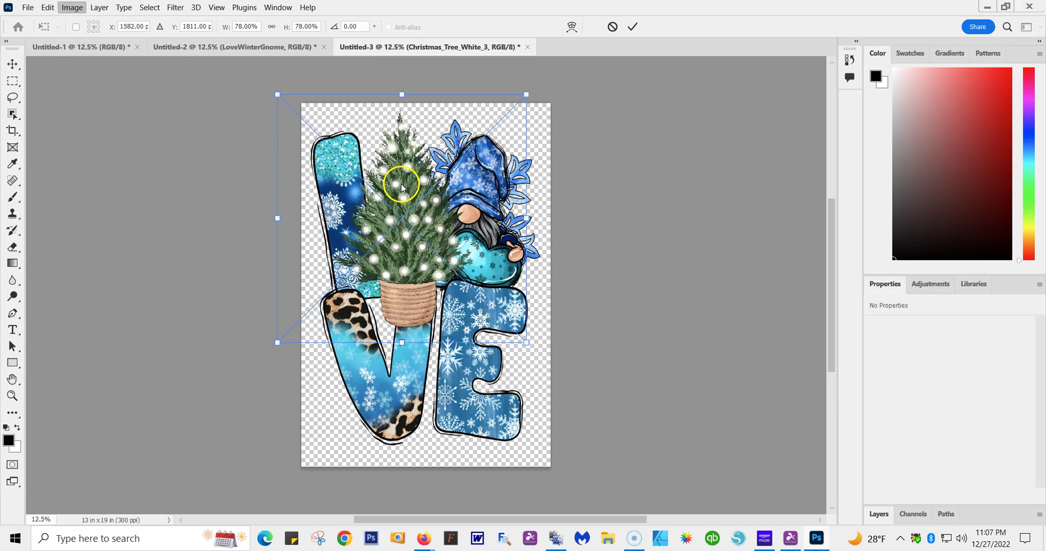
pyautogui.doubleClick(401, 185)
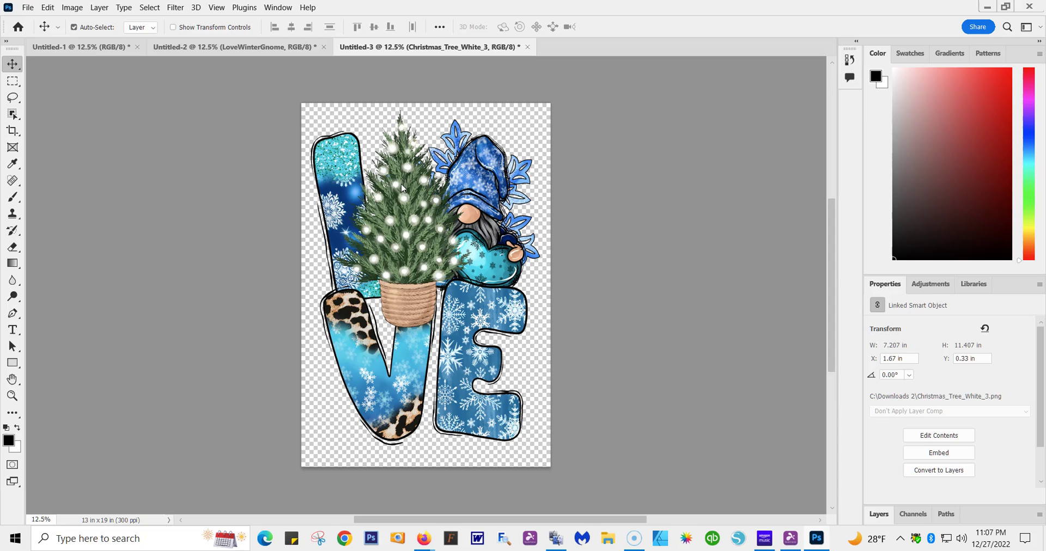
pyautogui.moveTo(403, 165)
pyautogui.mouseDown()
pyautogui.moveTo(406, 207)
pyautogui.moveTo(401, 163)
pyautogui.moveTo(392, 169)
pyautogui.mouseUp()
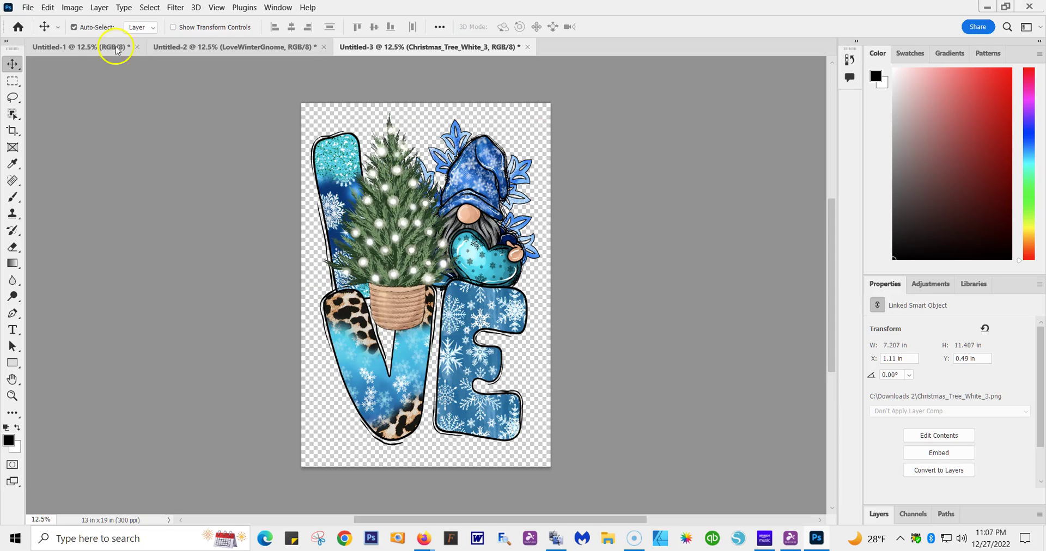
# Browse the Edit and Image menus
pyautogui.click(48, 8)
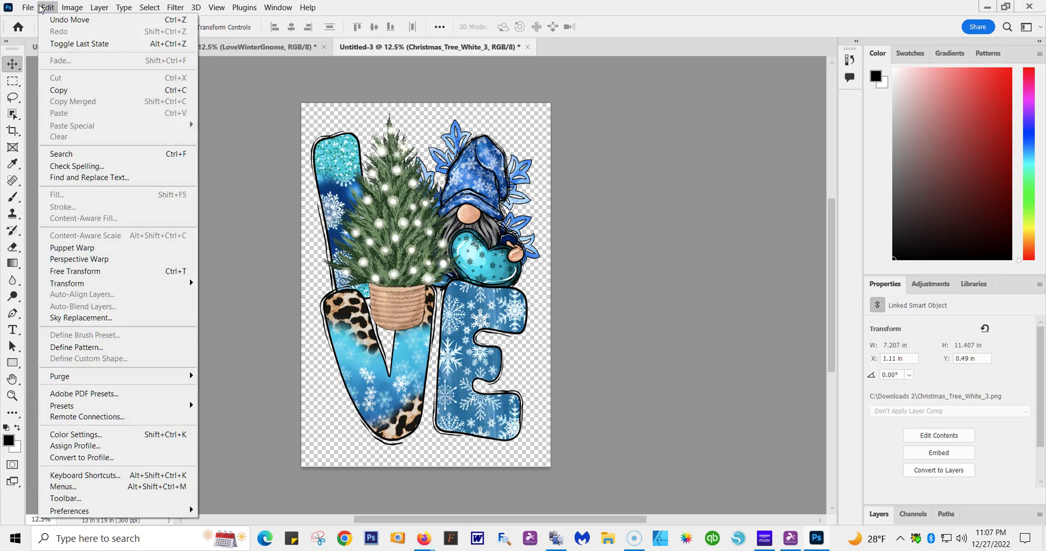
pyautogui.click(85, 8)
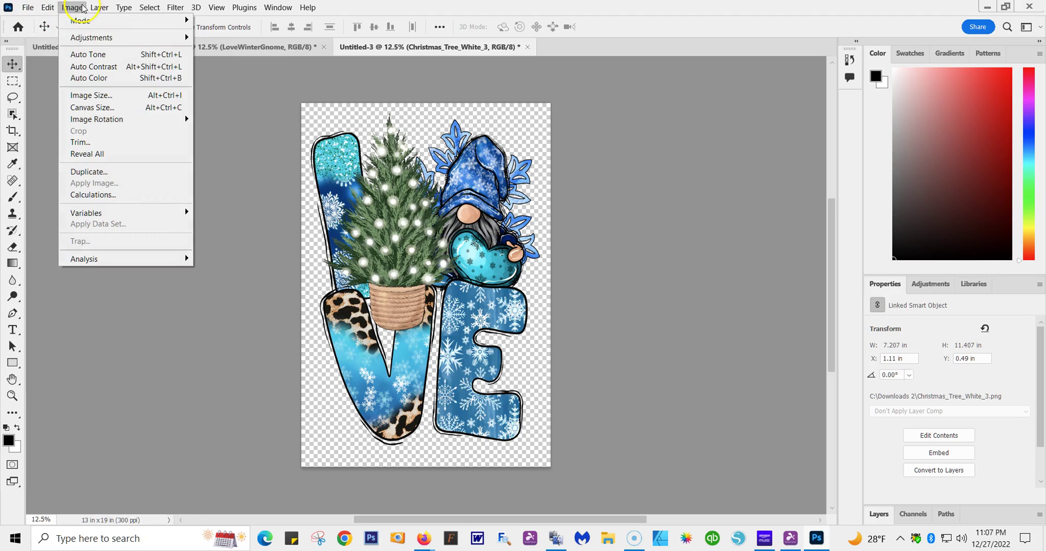
pyautogui.moveTo(120, 43)
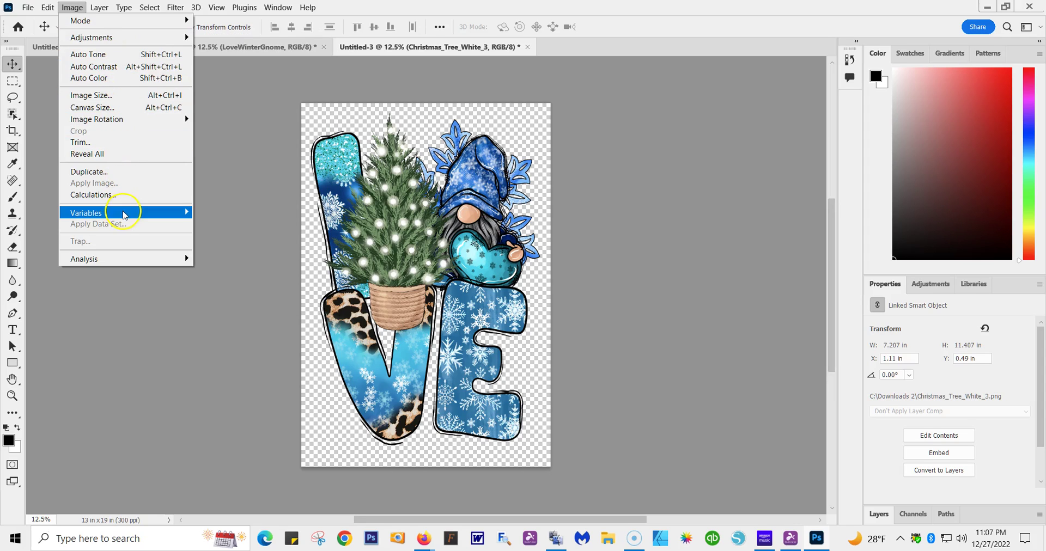
pyautogui.moveTo(125, 215)
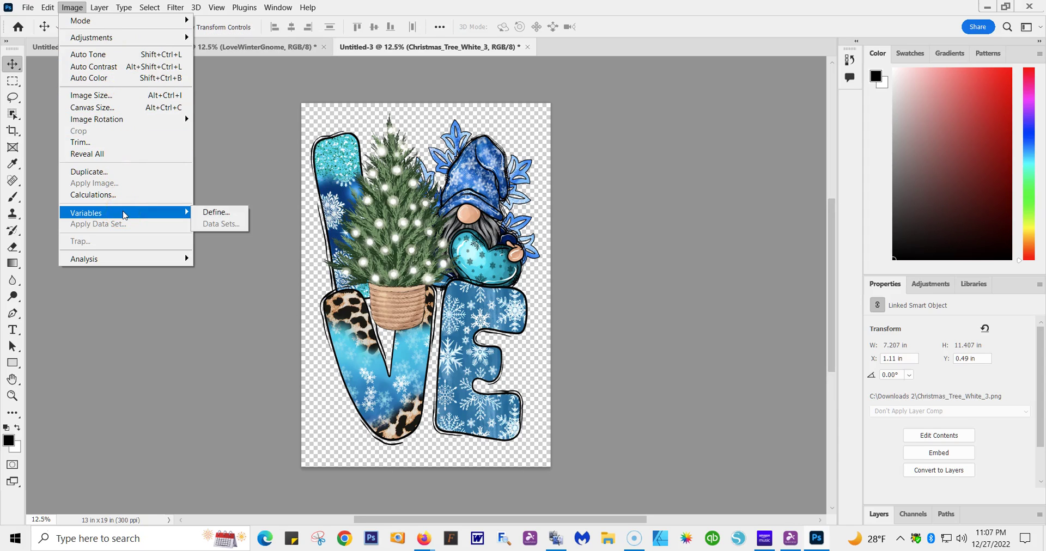
# Work through the Layer menu to the Arrange stacking options for the tree layer
pyautogui.moveTo(100, 10)
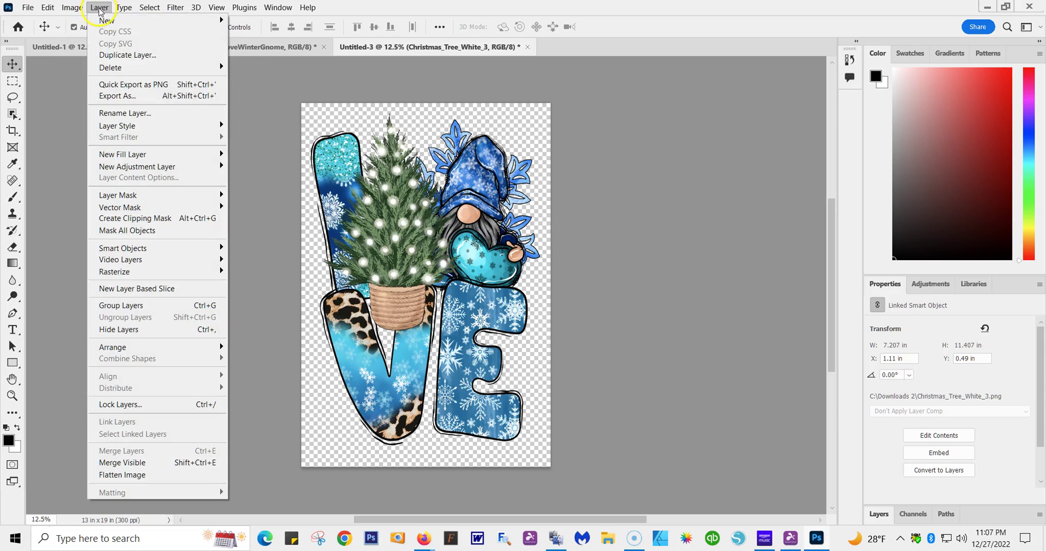
pyautogui.moveTo(117, 128)
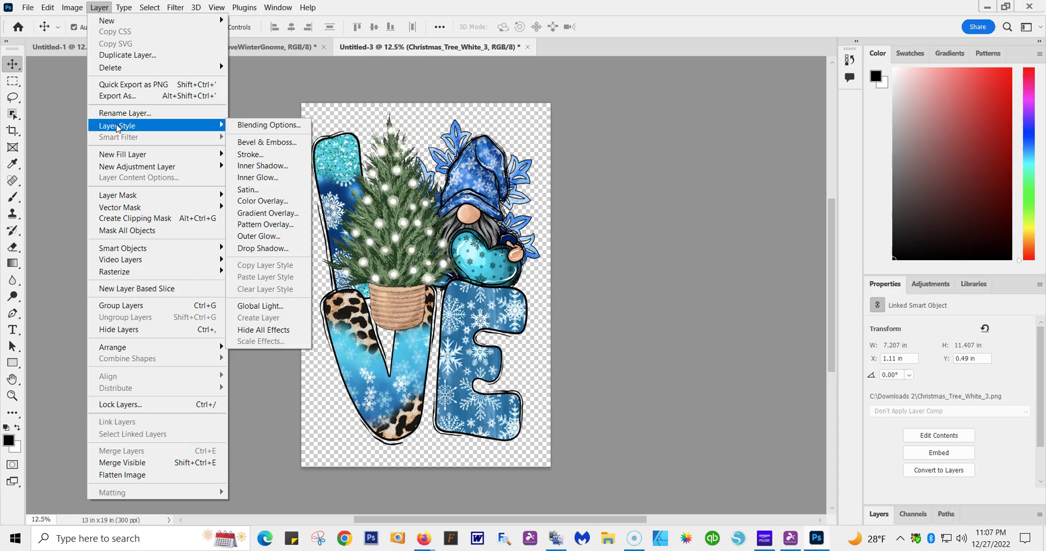
pyautogui.click(143, 219)
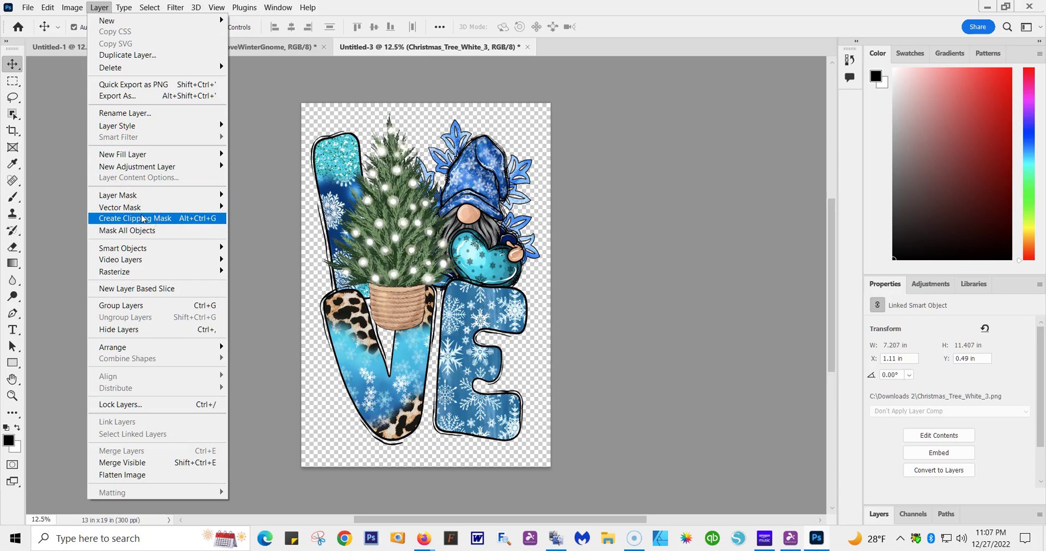
pyautogui.click(183, 271)
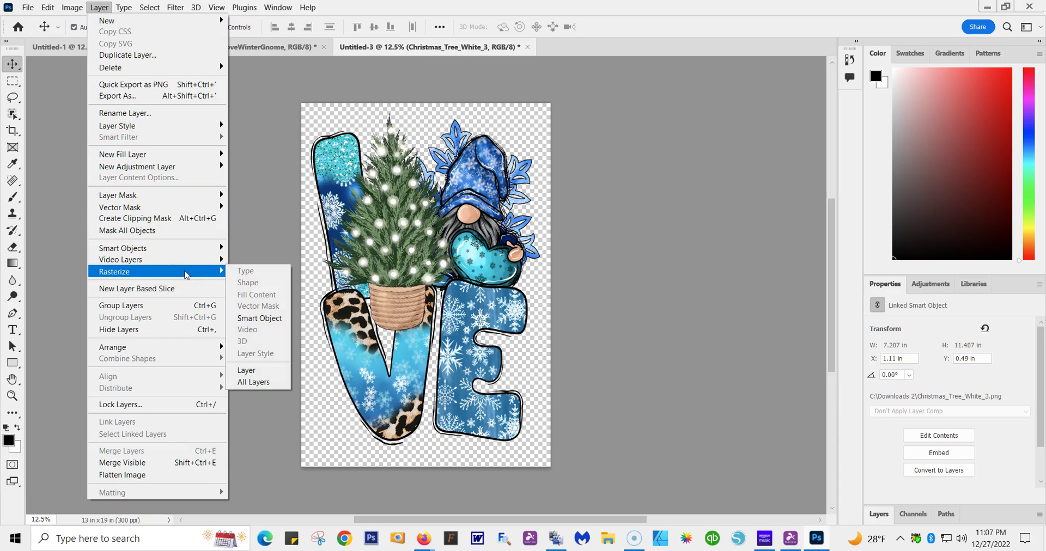
pyautogui.click(207, 352)
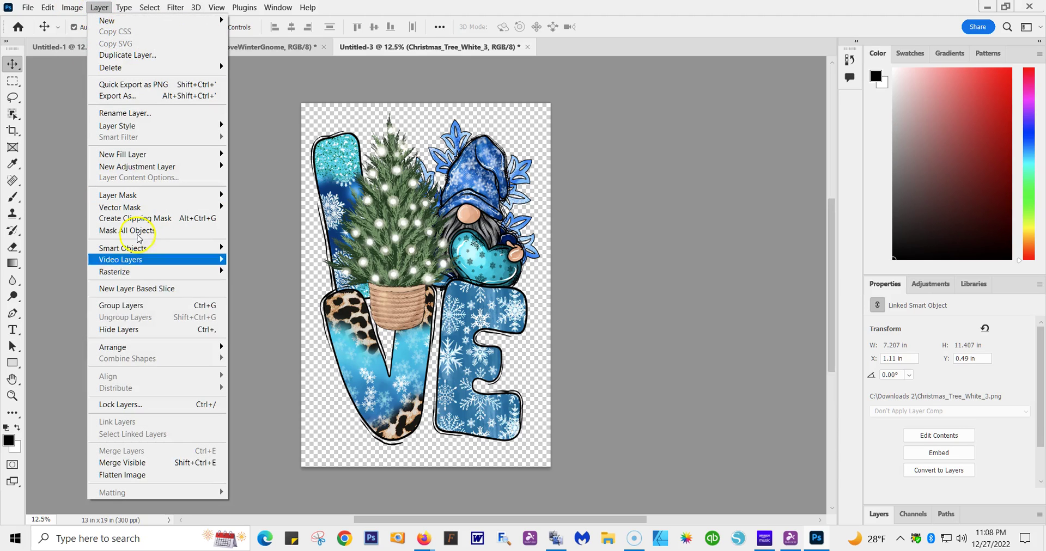
pyautogui.moveTo(145, 348)
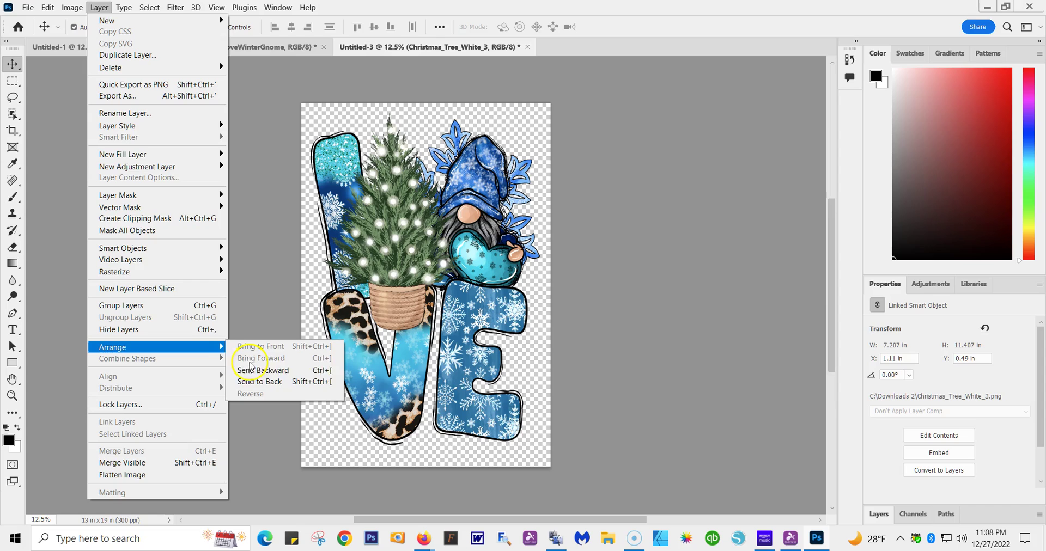
# Send the Christmas tree to the back and shift it so its top peeks out between the L and gnome
pyautogui.click(276, 387)
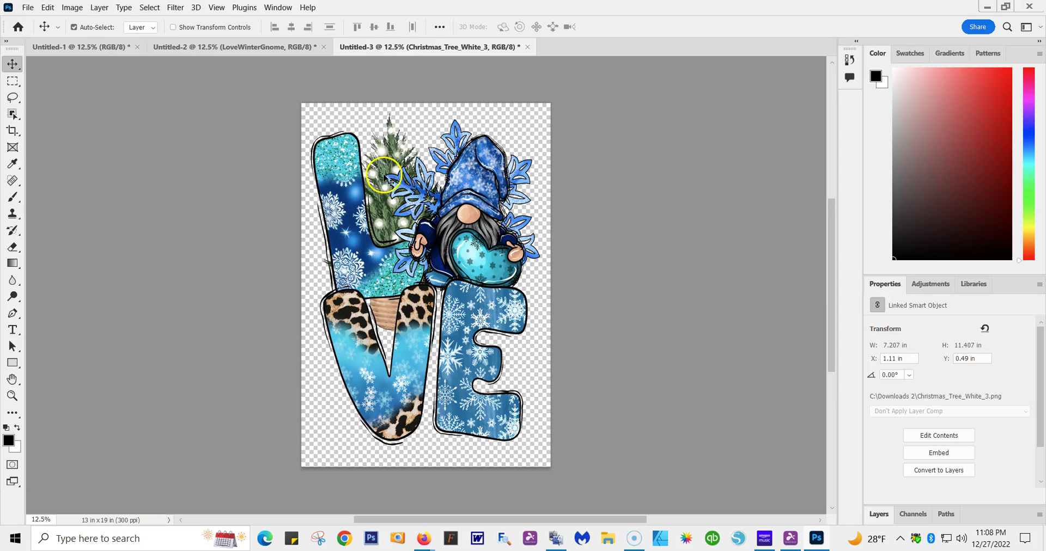
pyautogui.moveTo(395, 113); pyautogui.dragTo(390, 145)
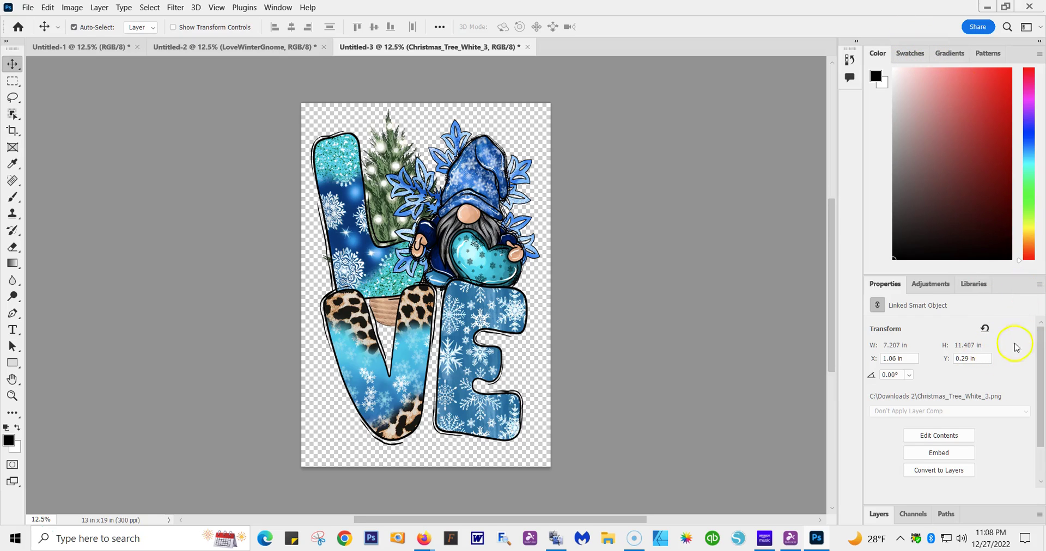
pyautogui.click(933, 285)
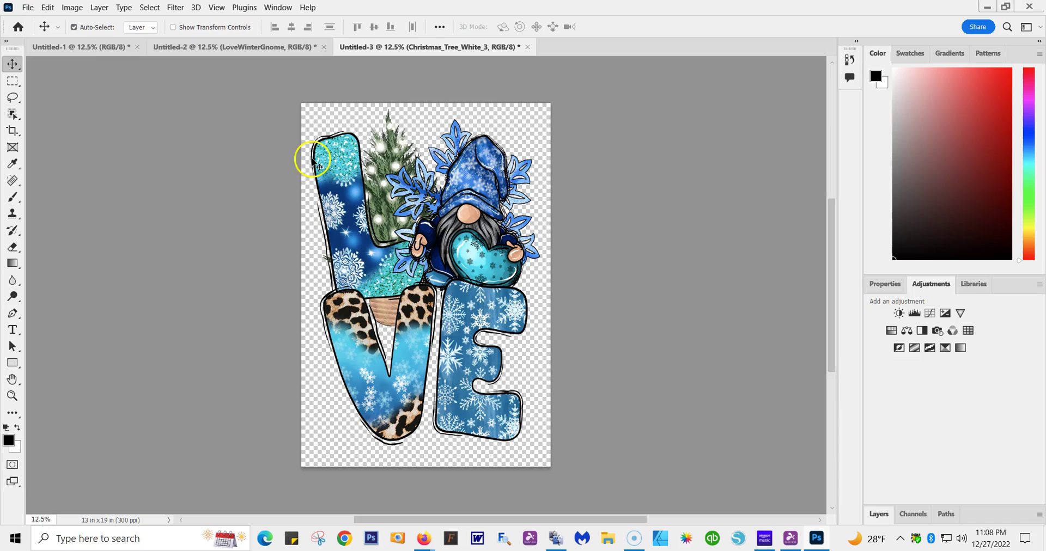
pyautogui.moveTo(390, 149)
pyautogui.mouseDown()
pyautogui.moveTo(380, 115)
pyautogui.moveTo(370, 245)
pyautogui.moveTo(388, 147)
pyautogui.mouseUp()
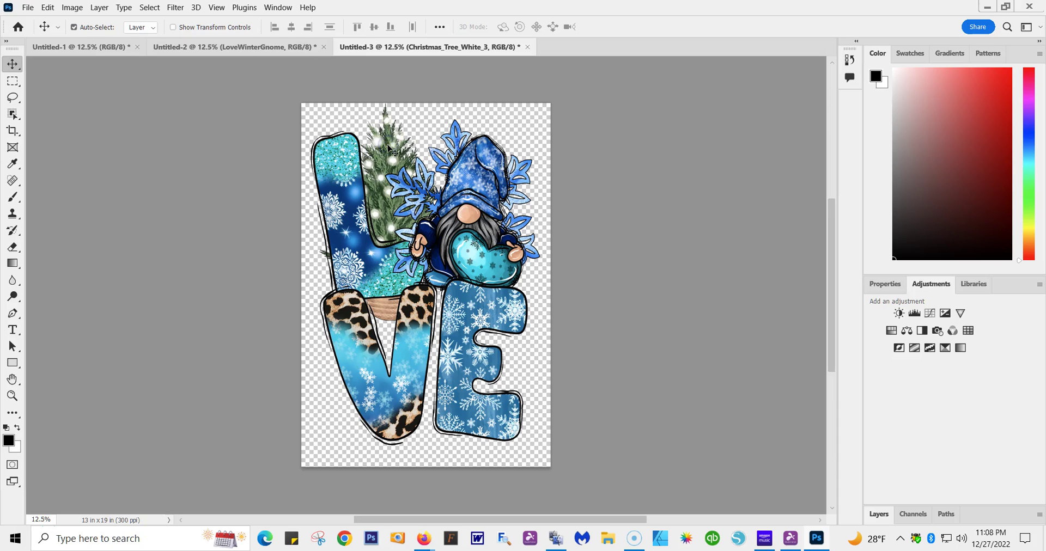
# Delete the Christmas_Tree_White_3 layer via Layer > Delete and confirm with Yes
pyautogui.click(100, 8)
pyautogui.moveTo(112, 21)
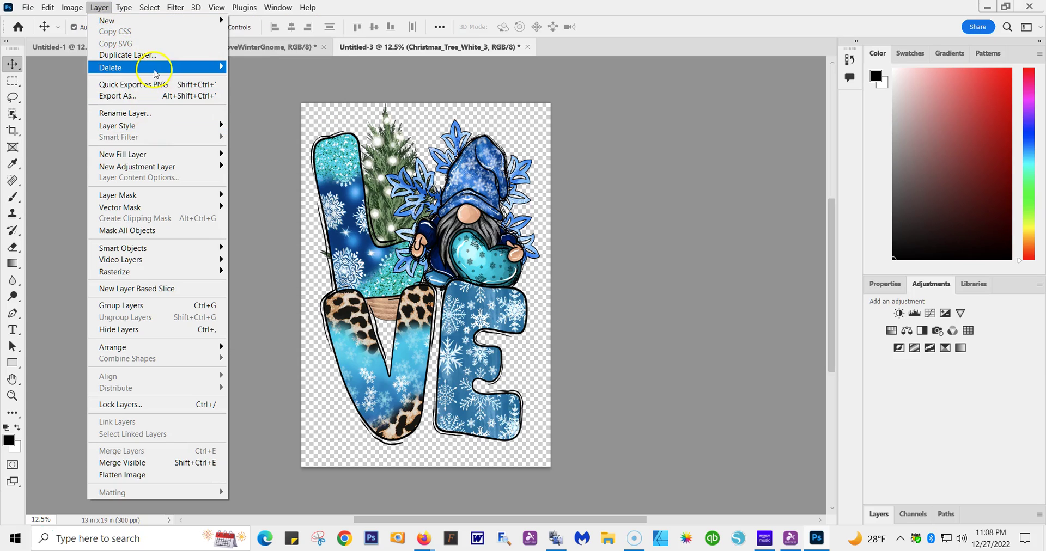
pyautogui.moveTo(156, 73)
pyautogui.click(247, 67)
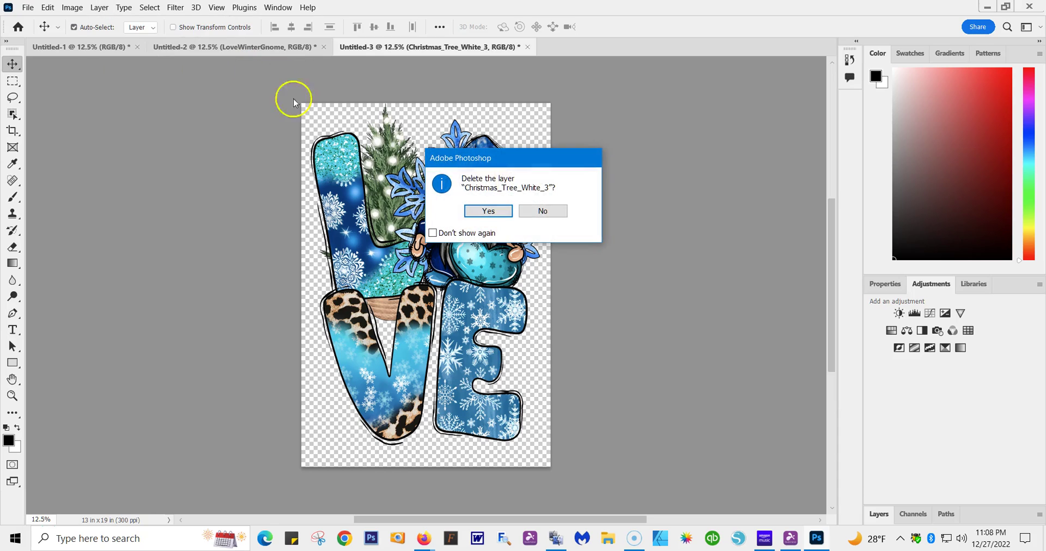
pyautogui.click(488, 211)
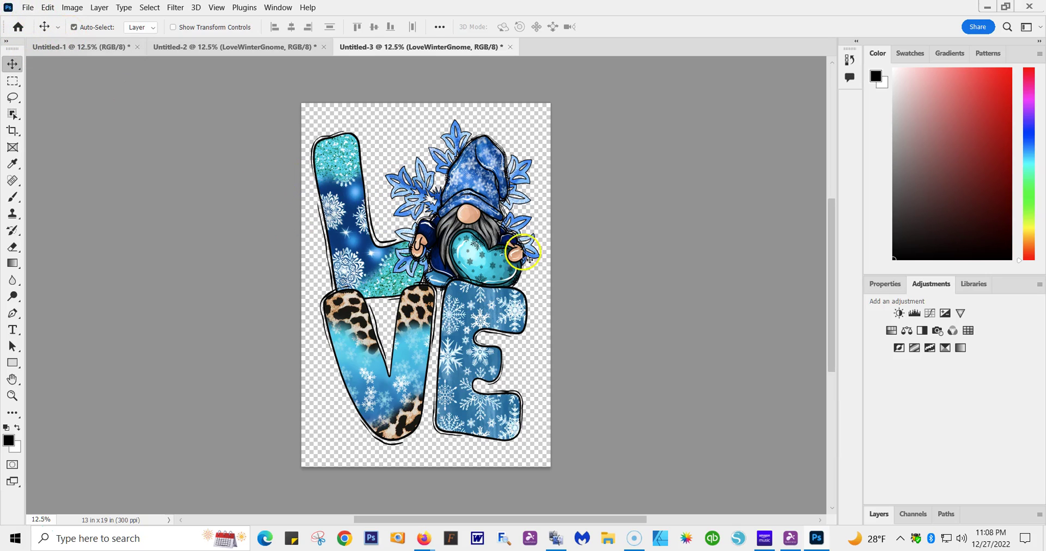
# Open Print Settings from the File menu, then the SC-F500 Series properties
pyautogui.click(26, 9)
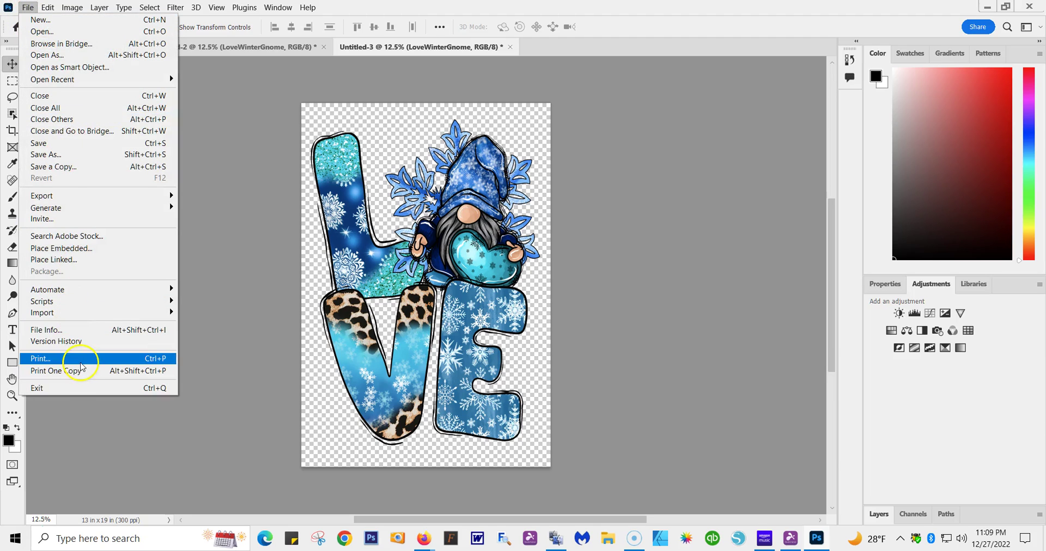
pyautogui.click(79, 360)
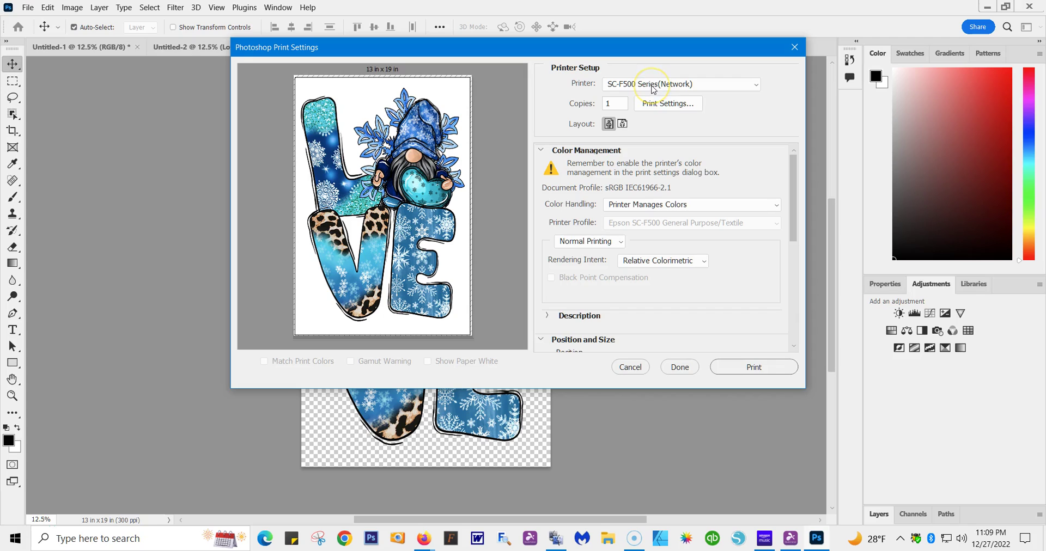
pyautogui.click(658, 105)
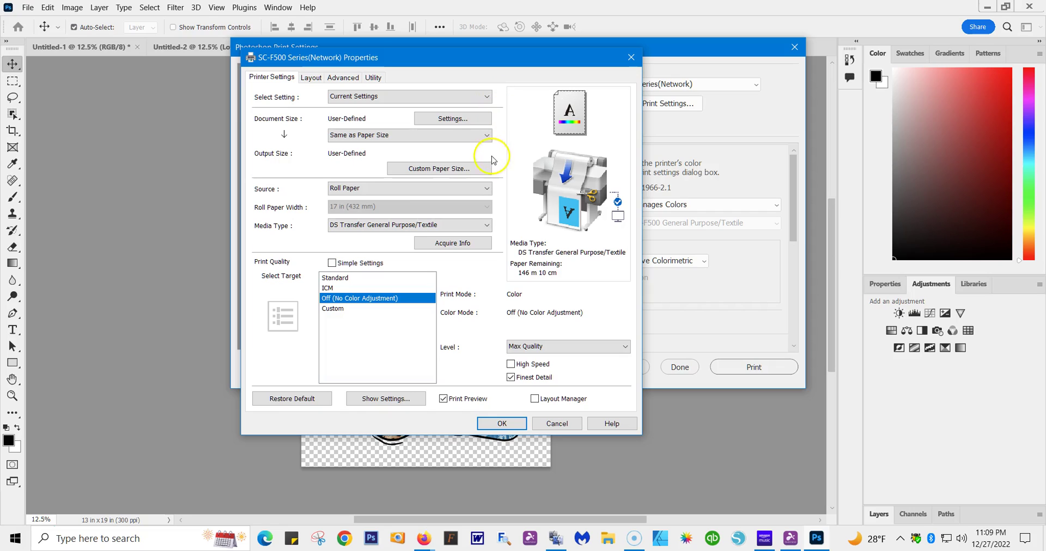
# Choose a User-Defined paper size and set the custom size to 13.00 x 19.00 inches
pyautogui.click(446, 123)
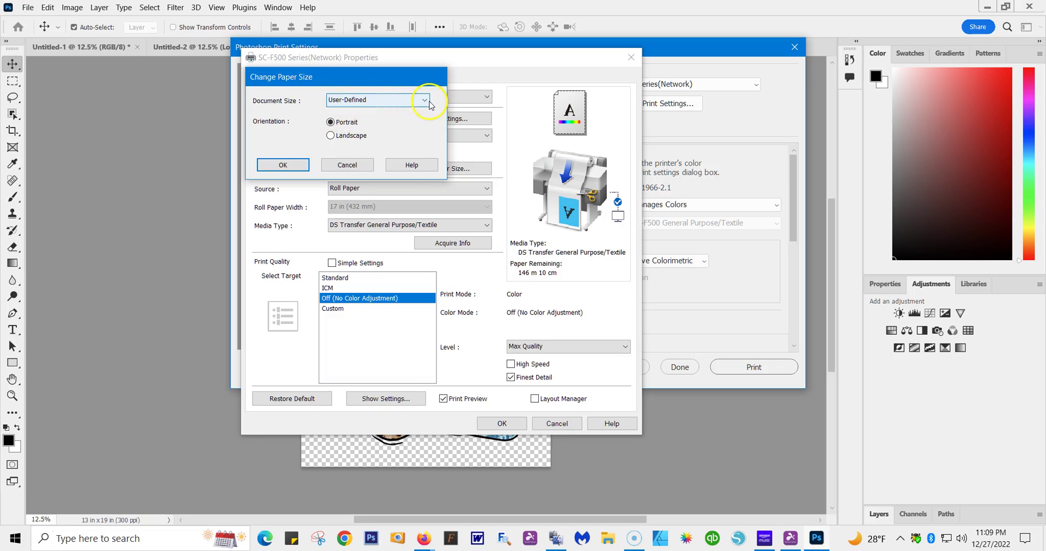
pyautogui.click(425, 100)
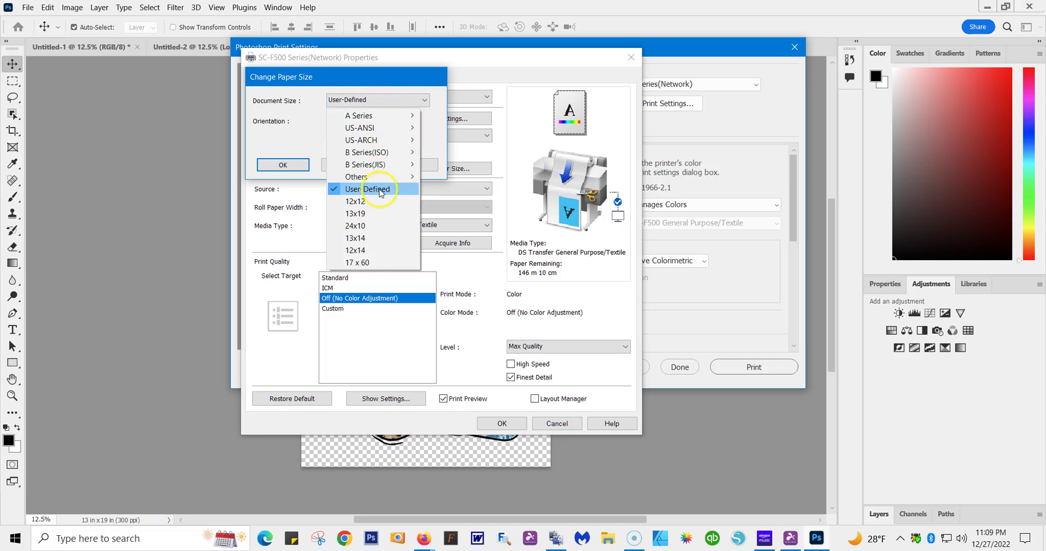
pyautogui.click(397, 187)
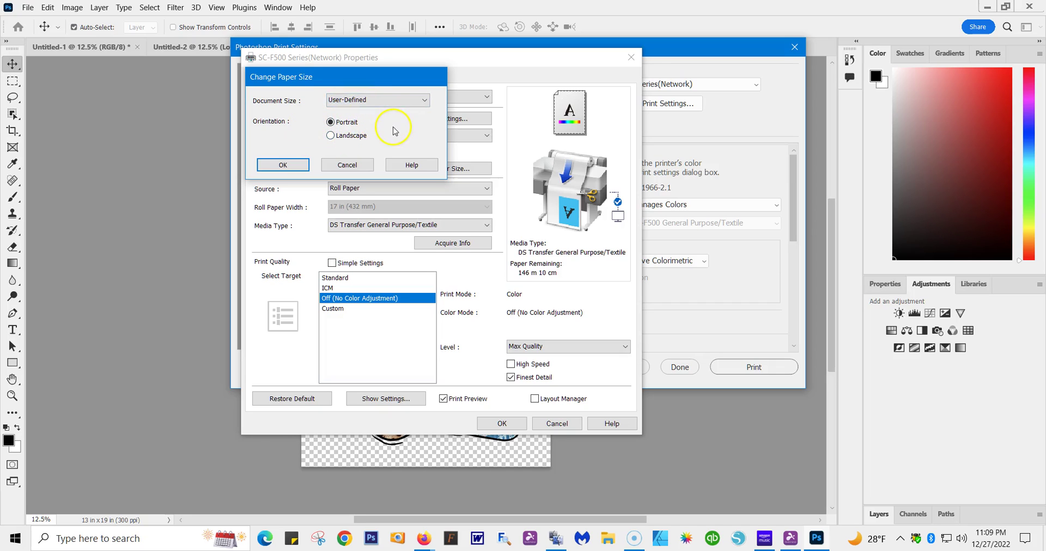
pyautogui.click(281, 165)
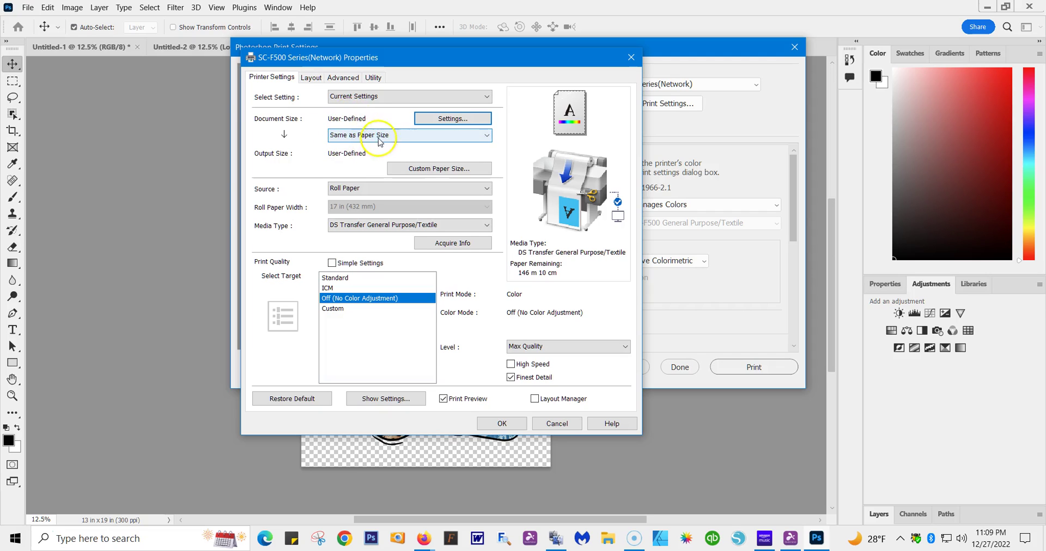
pyautogui.click(456, 168)
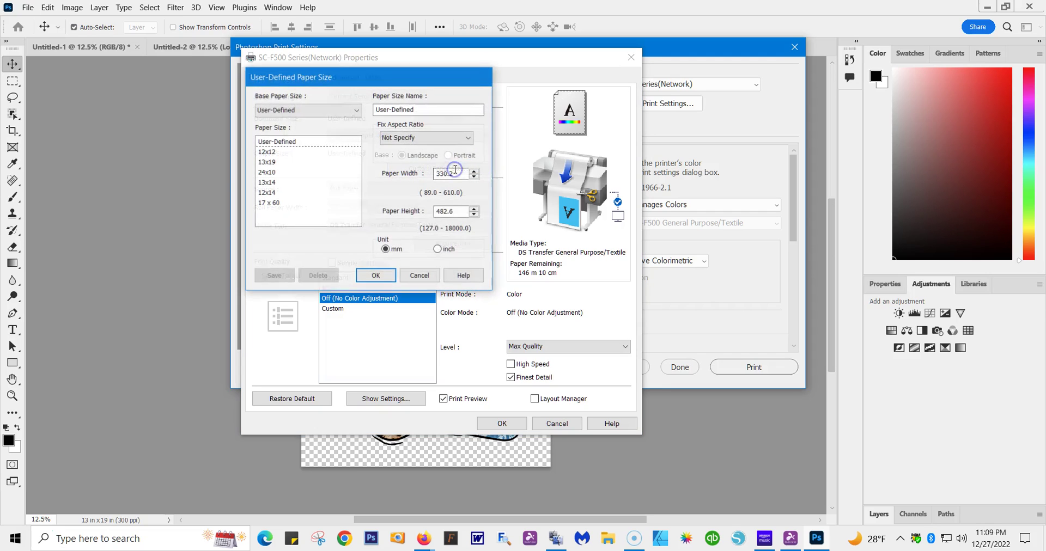
pyautogui.click(439, 249)
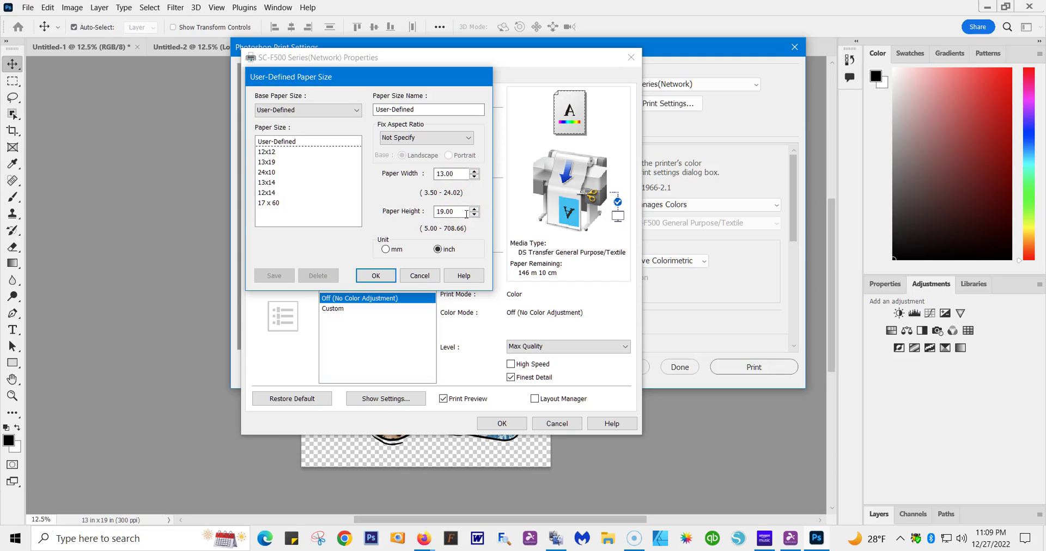
pyautogui.click(469, 183)
pyautogui.click(375, 276)
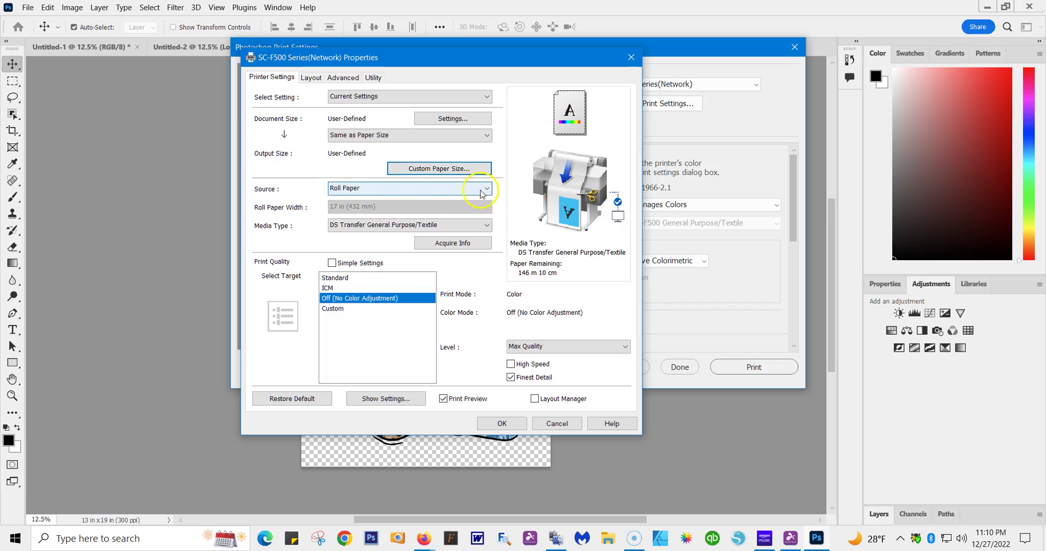
pyautogui.click(484, 188)
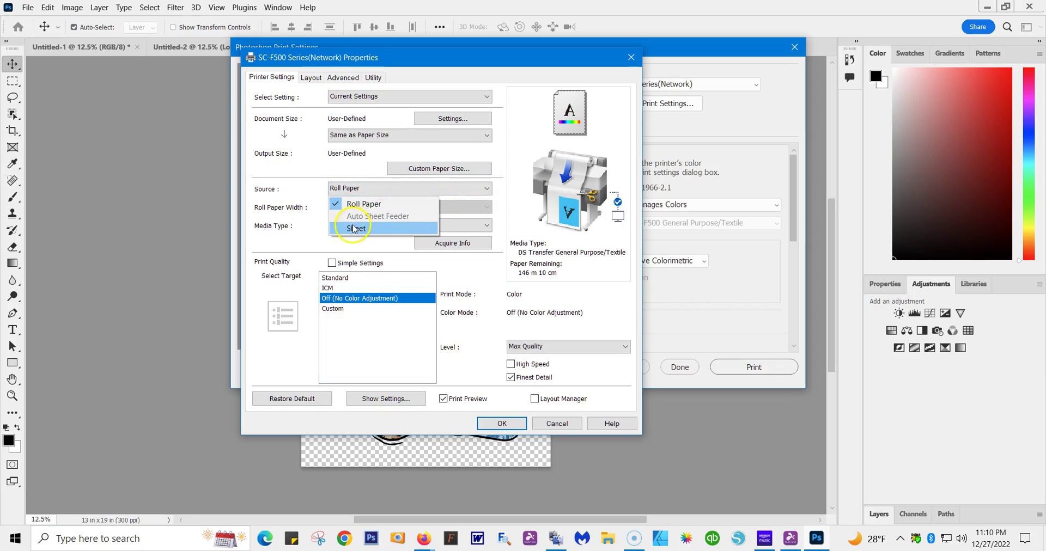
pyautogui.click(361, 202)
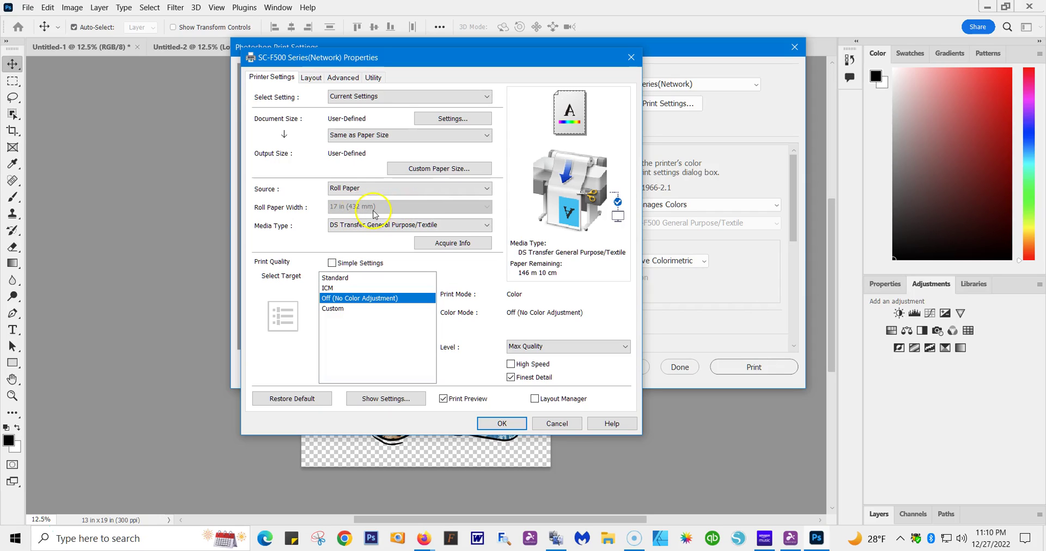
pyautogui.click(437, 242)
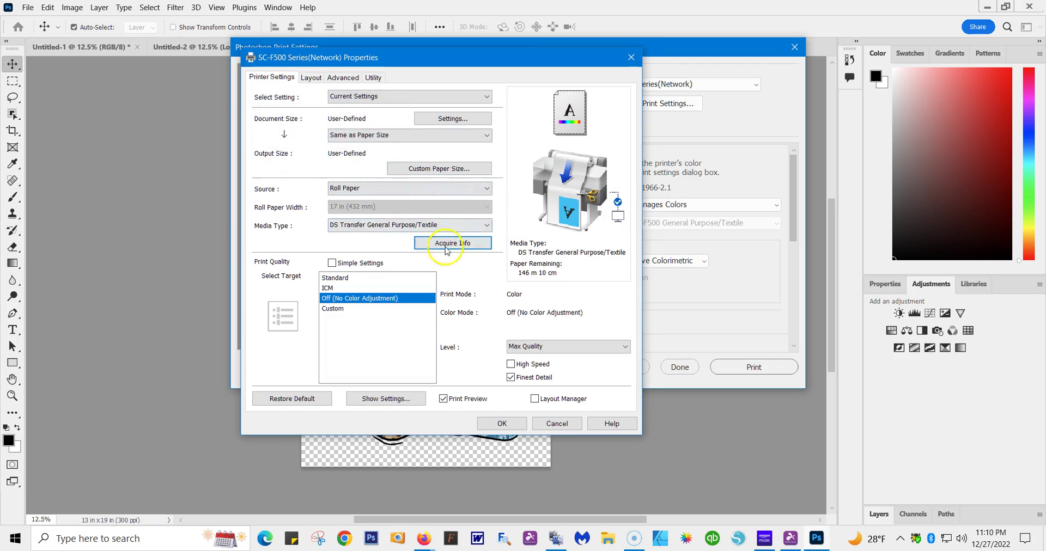
pyautogui.click(486, 225)
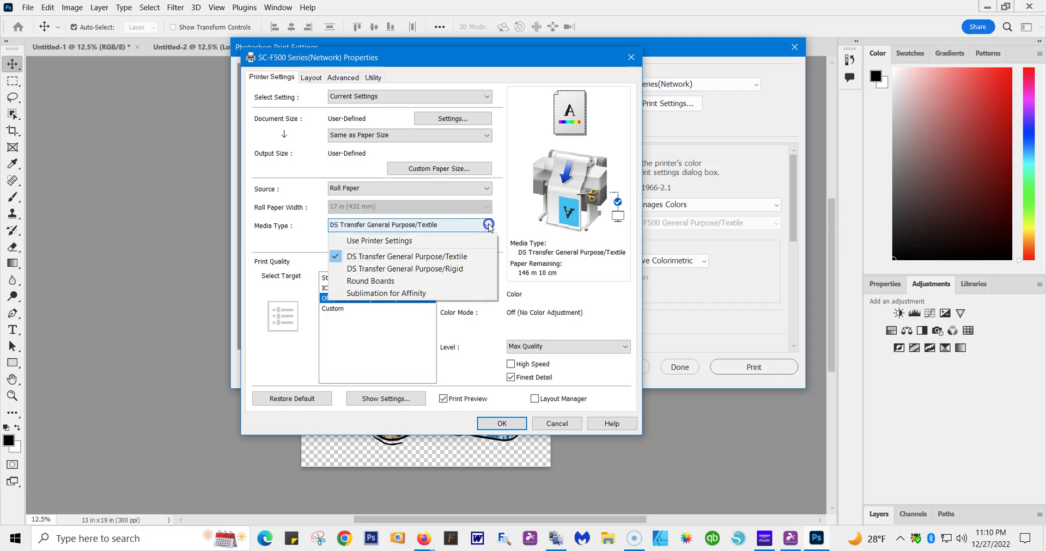
pyautogui.click(455, 256)
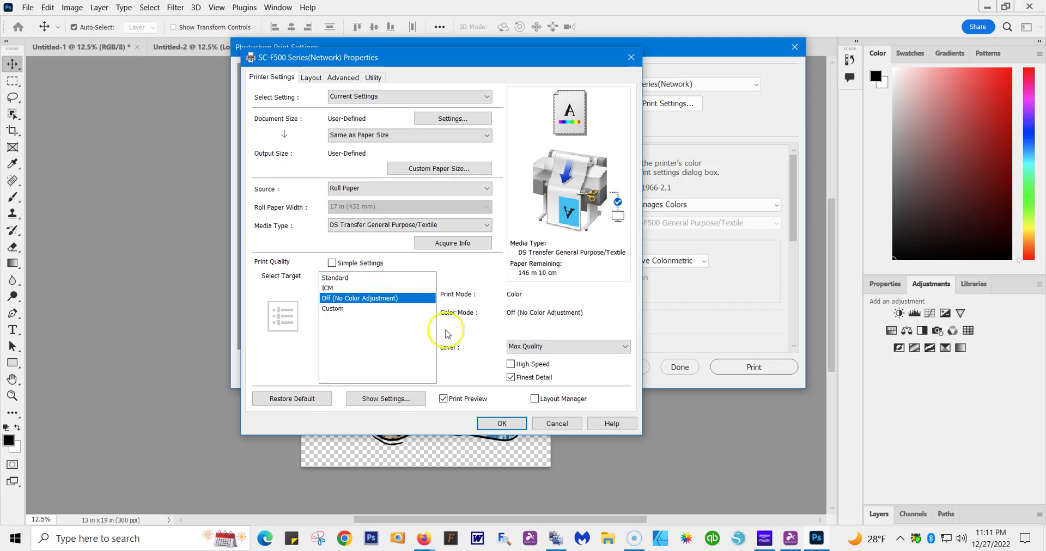
pyautogui.click(613, 352)
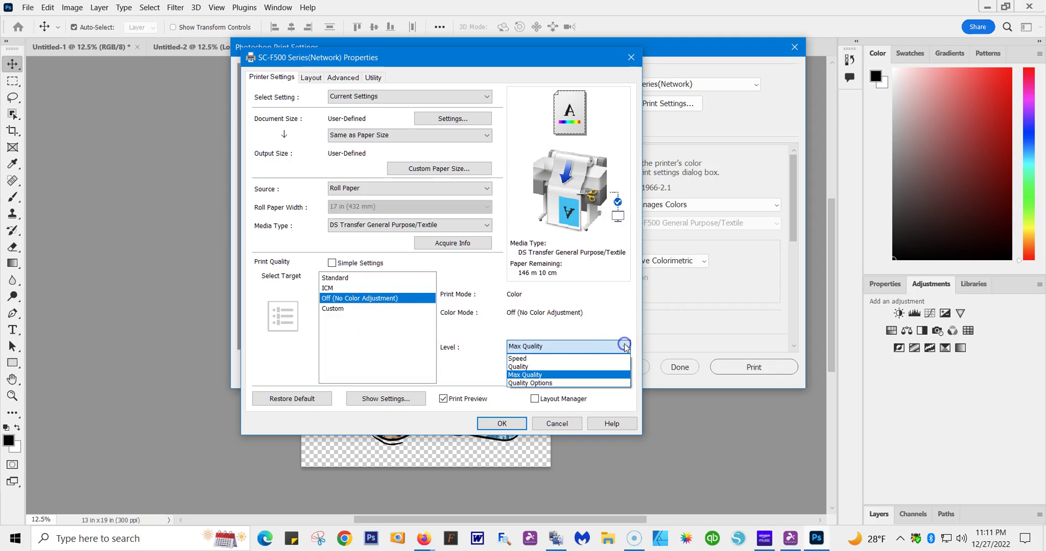
pyautogui.click(523, 376)
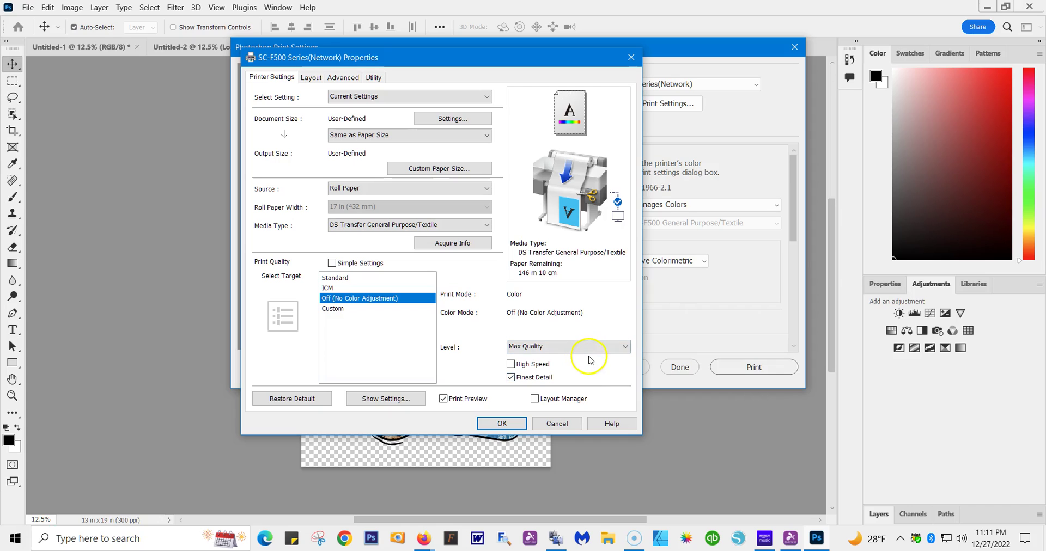
pyautogui.click(510, 377)
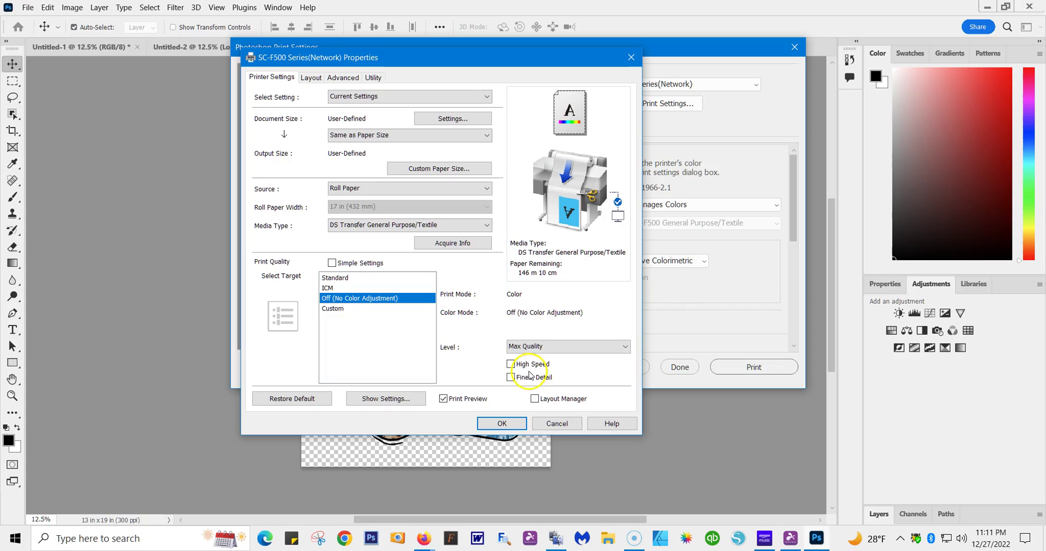
pyautogui.click(511, 377)
pyautogui.click(461, 403)
# Review the Layout tab and the Advanced Mirror Image and Auto Cut options, then confirm with OK
pyautogui.click(313, 79)
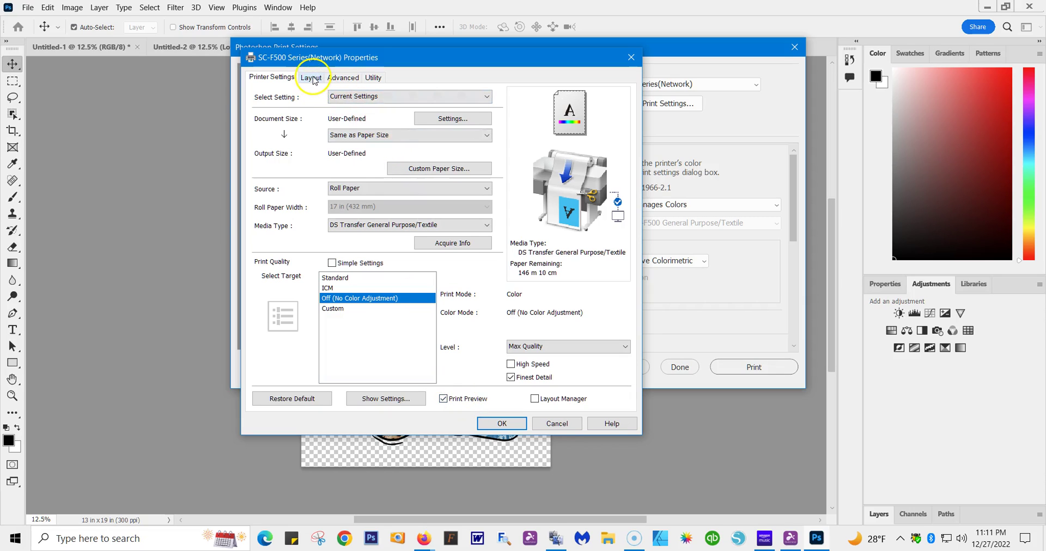
pyautogui.click(311, 77)
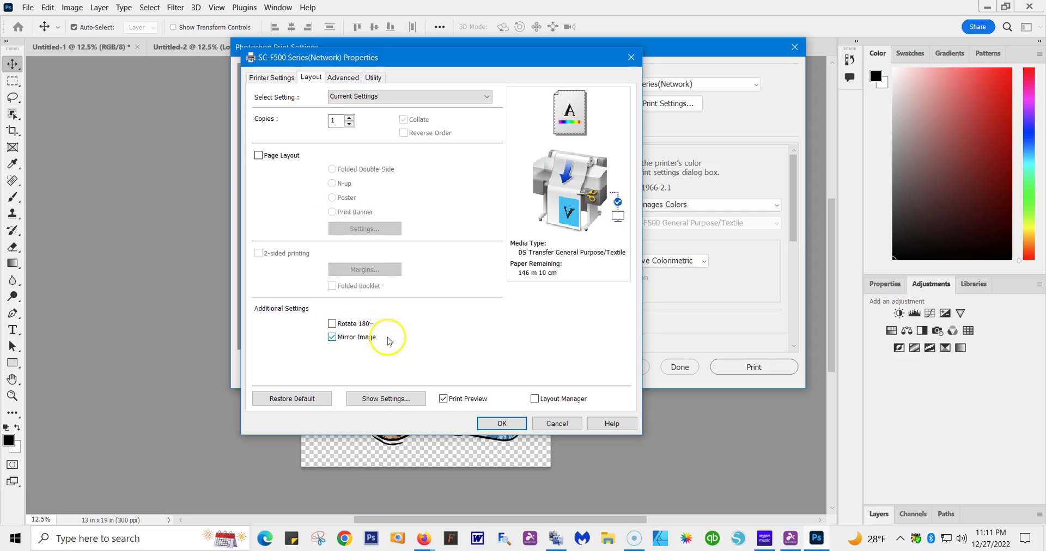
pyautogui.click(344, 77)
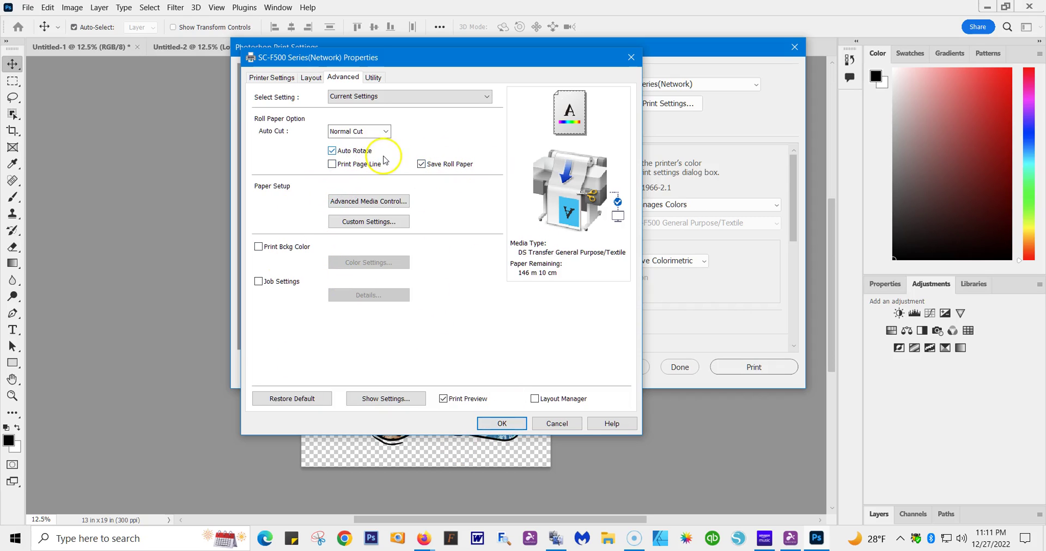
pyautogui.click(502, 424)
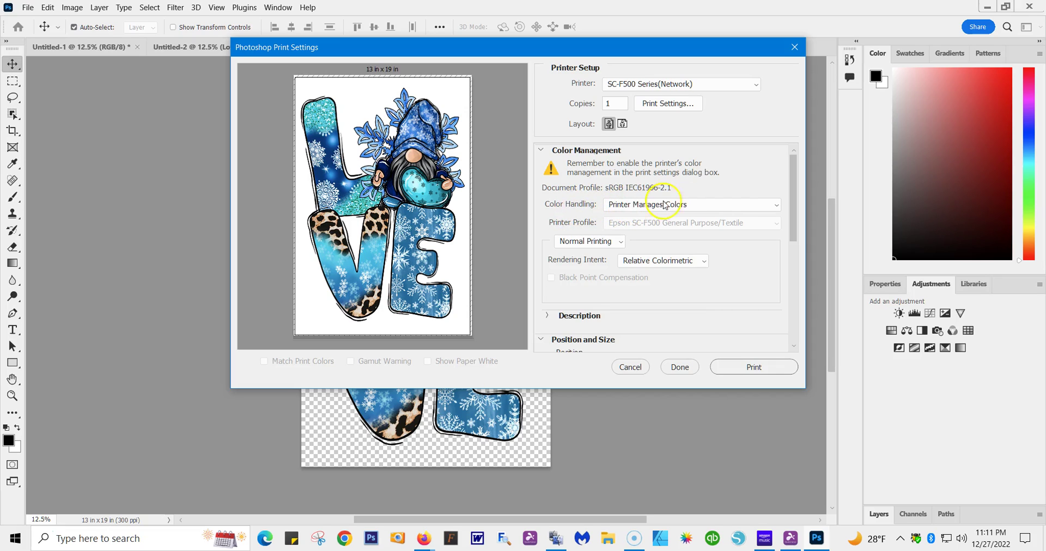
# Let Photoshop manage colours using the Epson SC-F500 General Purpose/Textile printer profile, then reopen printer settings
pyautogui.click(776, 206)
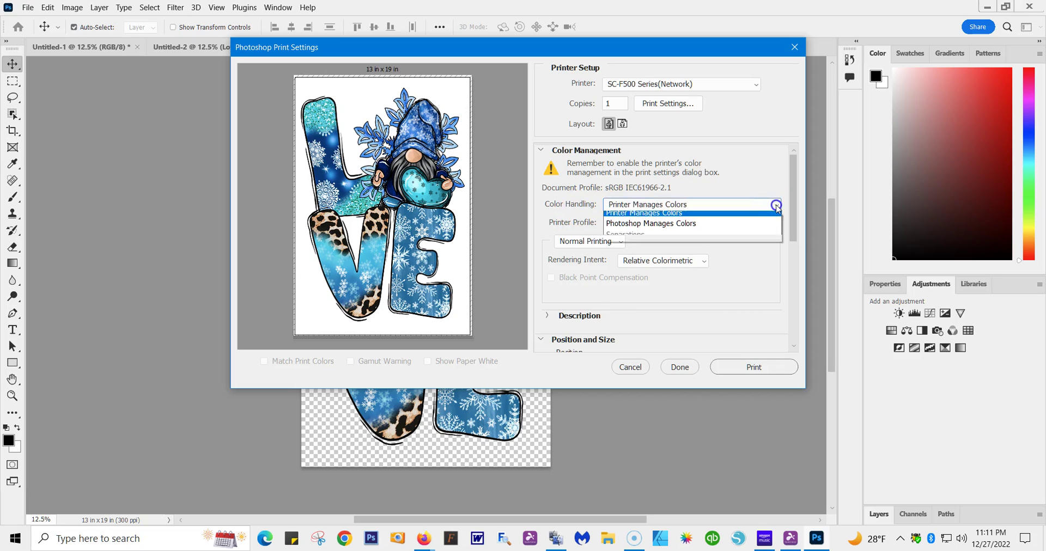
pyautogui.click(654, 225)
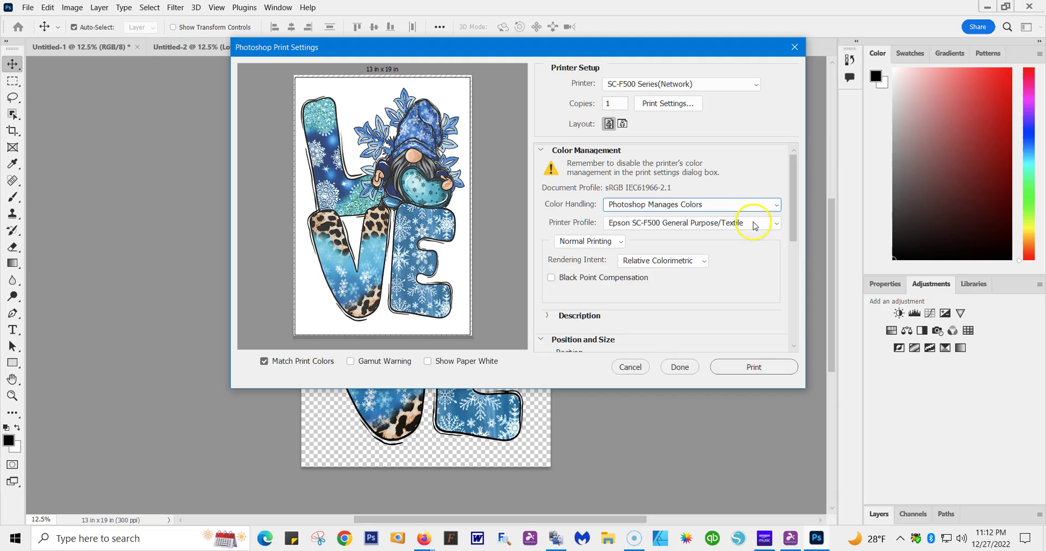
pyautogui.click(777, 223)
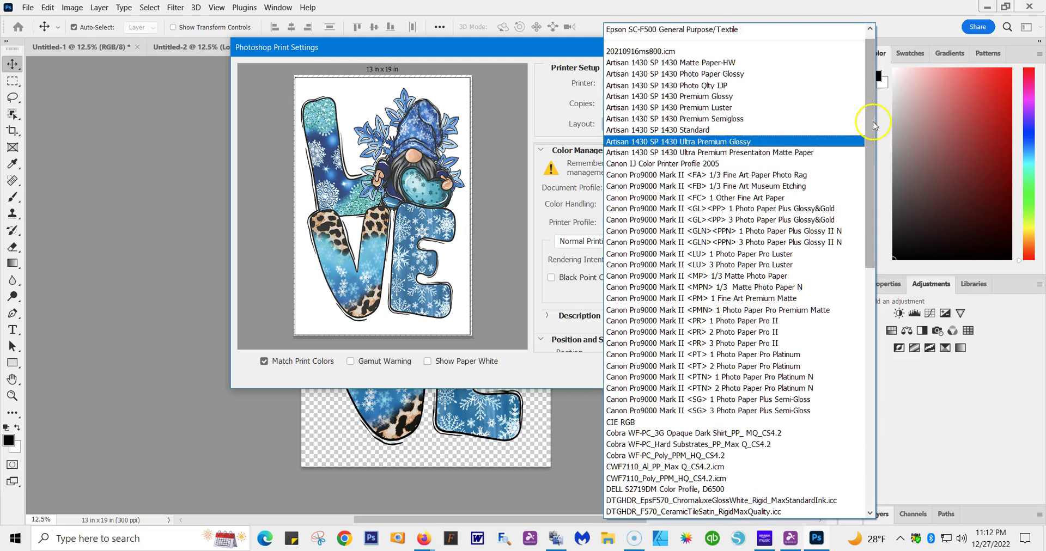
pyautogui.moveTo(868, 121); pyautogui.dragTo(862, 347)
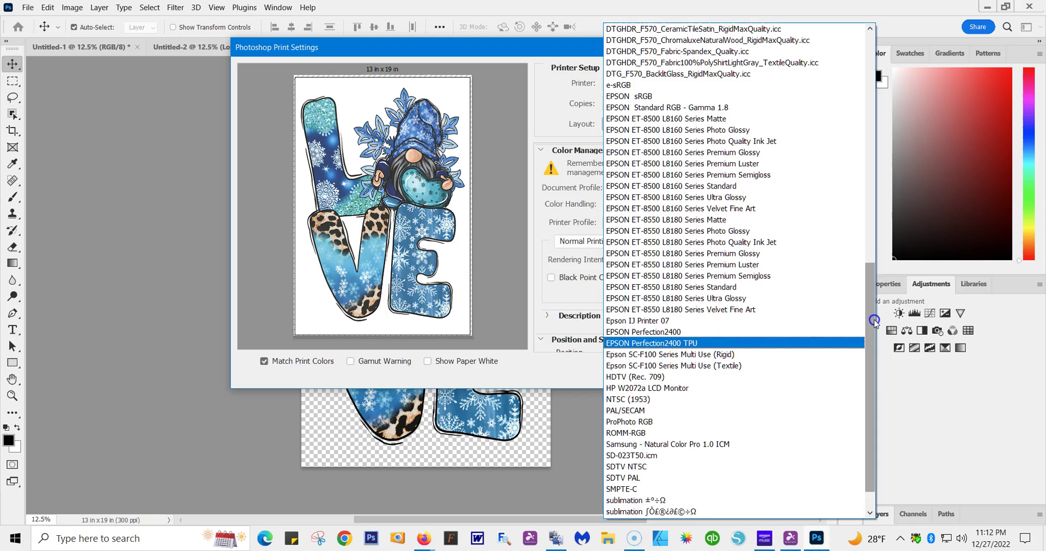
pyautogui.moveTo(870, 323); pyautogui.dragTo(868, 300)
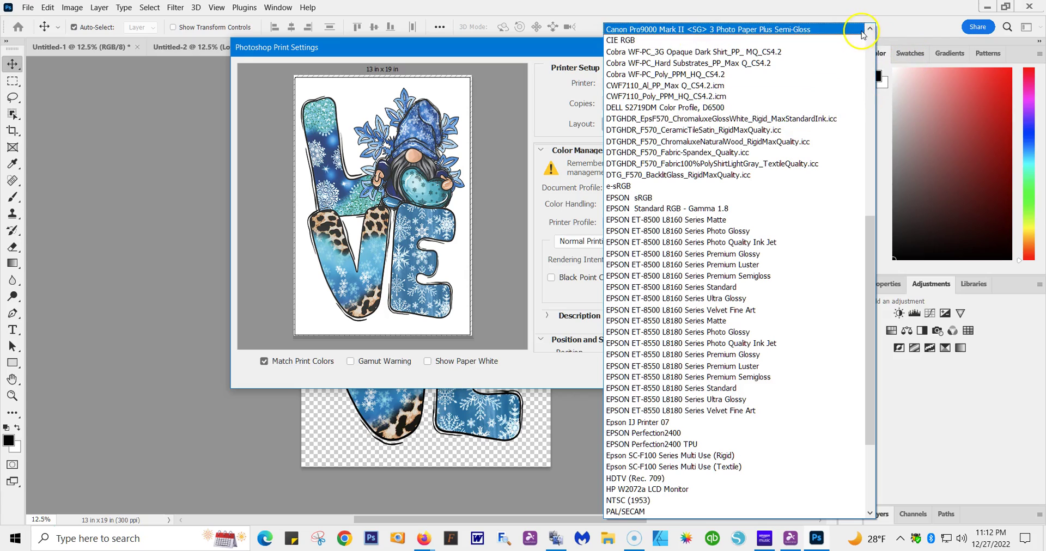
pyautogui.moveTo(870, 28); pyautogui.dragTo(872, 29)
pyautogui.click(739, 40)
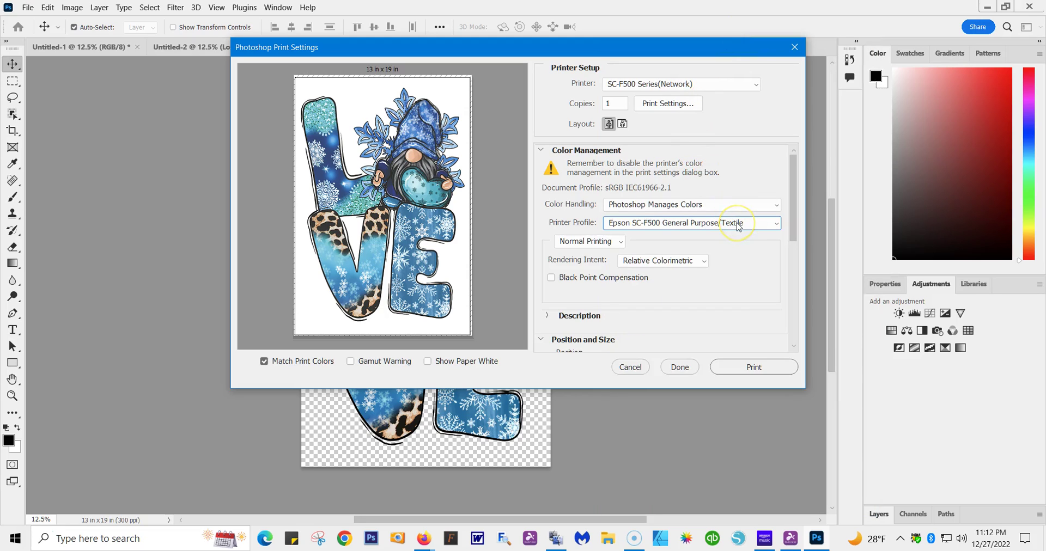
pyautogui.click(697, 104)
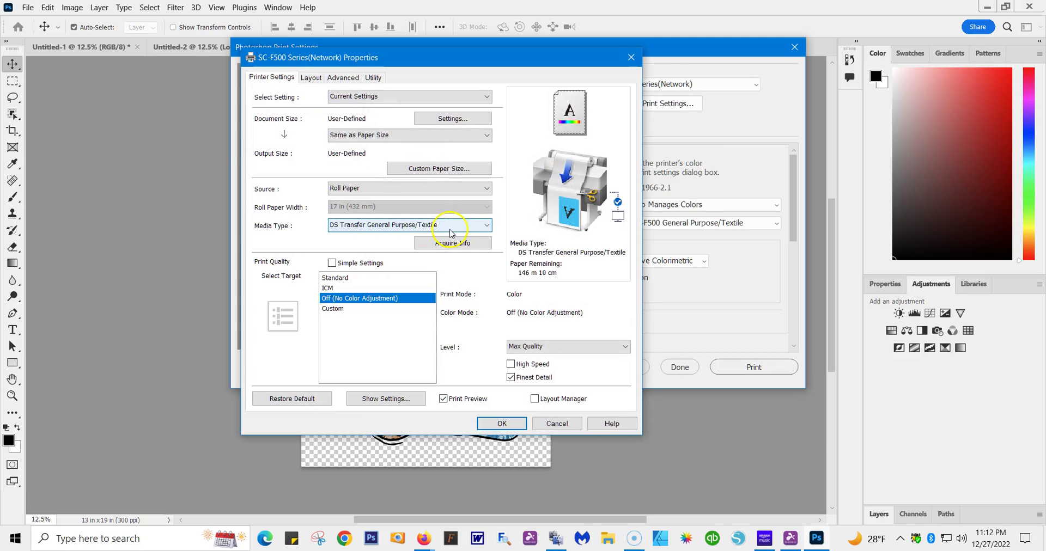
# Accept the printer properties, keep Relative Colorimetric intent, enable Black Point Compensation, and check 100% 13x19 sizing
pyautogui.click(502, 424)
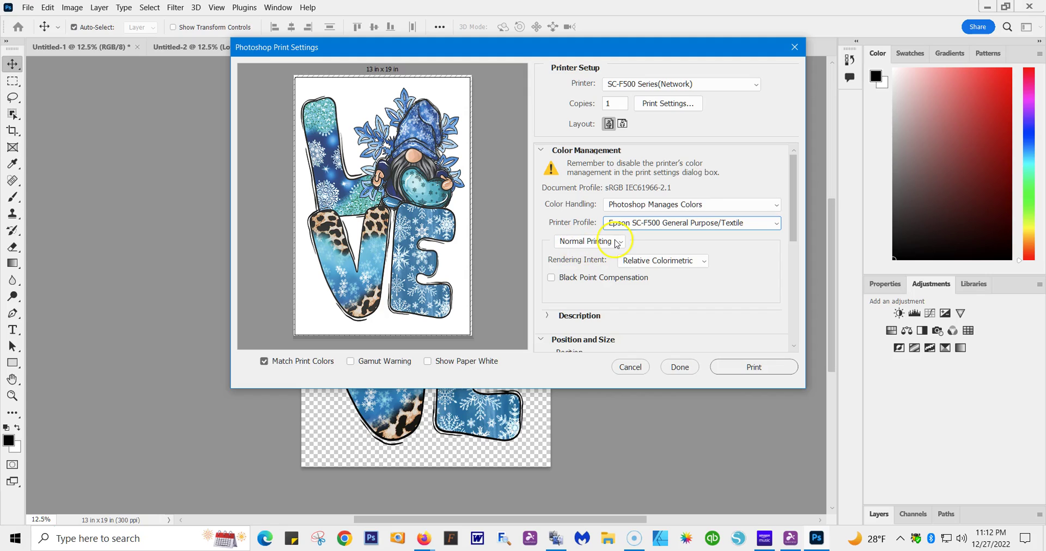
pyautogui.click(704, 261)
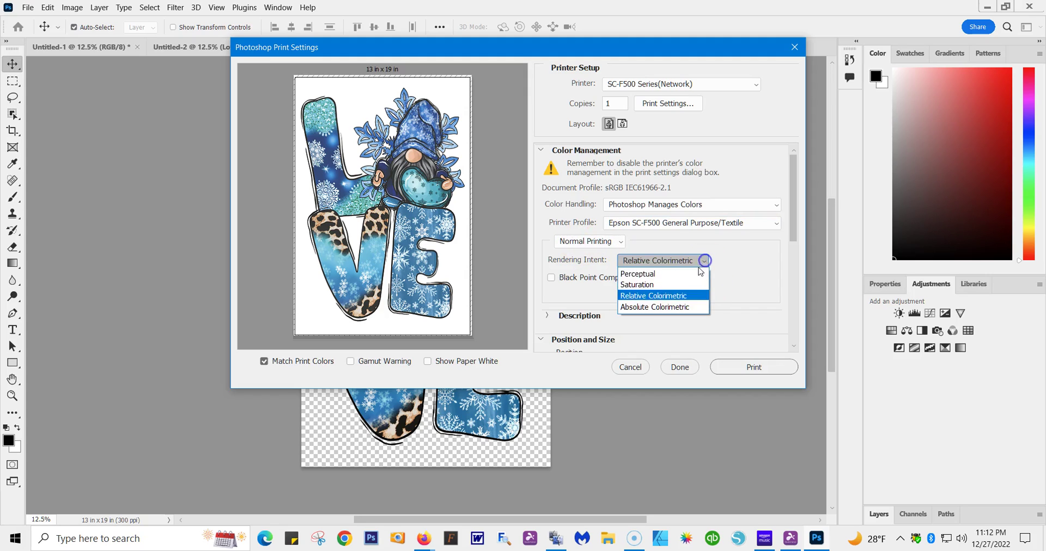
pyautogui.click(681, 296)
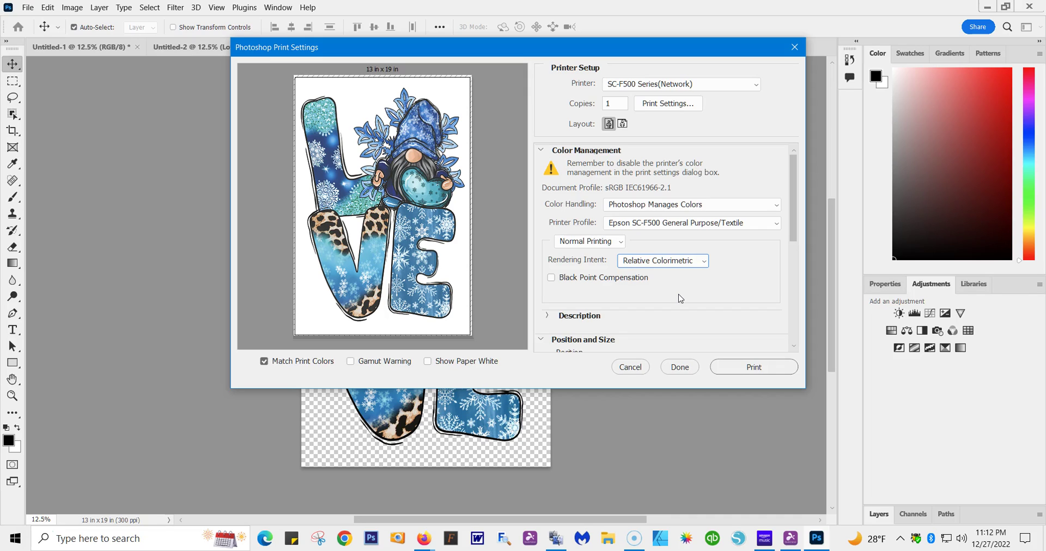
pyautogui.click(704, 261)
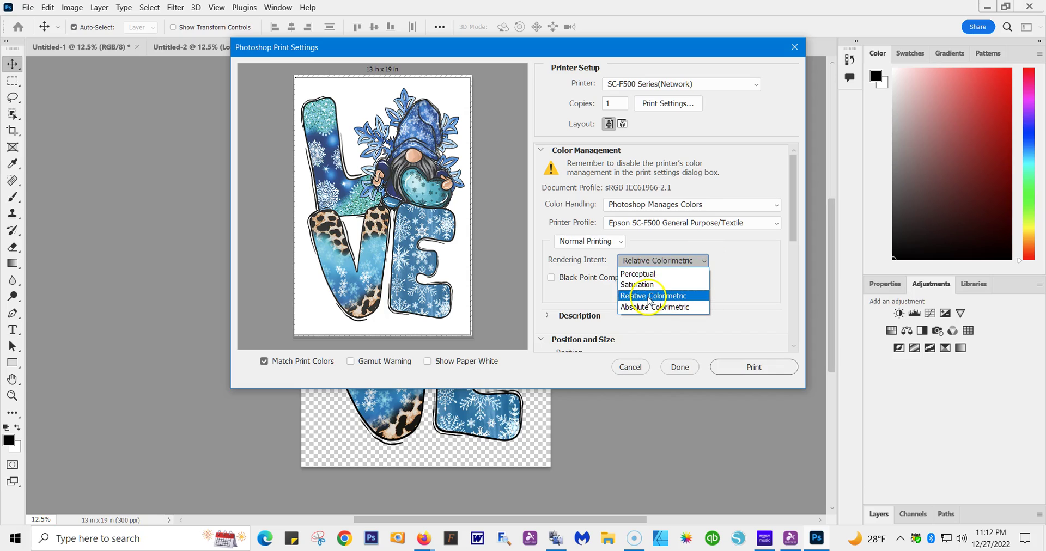
pyautogui.click(673, 259)
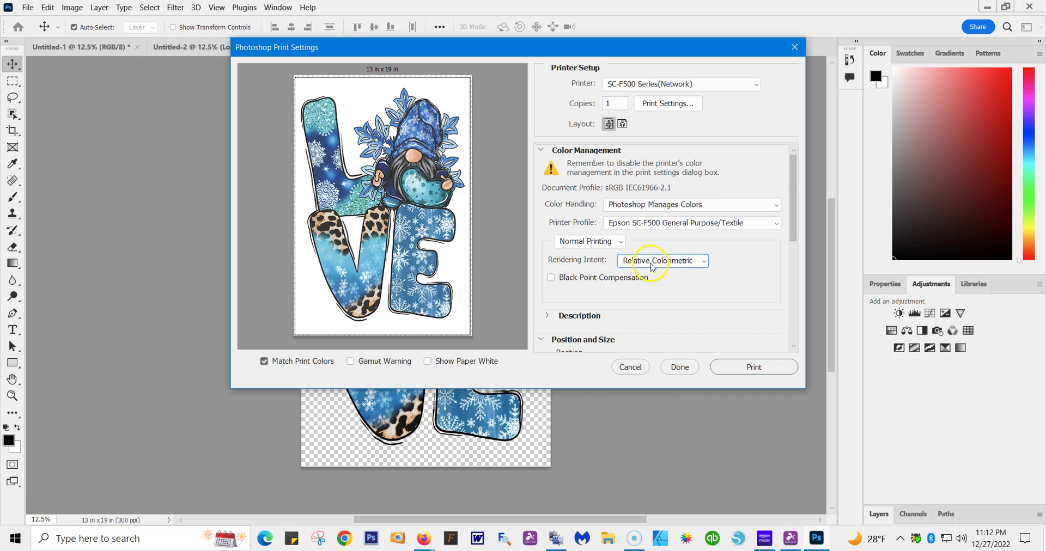
pyautogui.click(551, 278)
pyautogui.moveTo(794, 221); pyautogui.dragTo(784, 301)
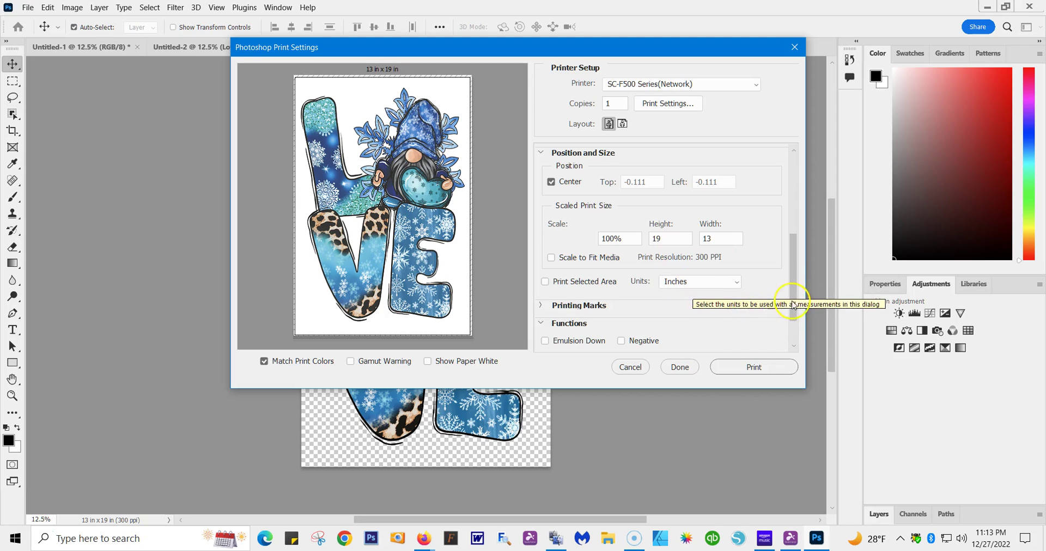
# Return to the colour management settings and save the print settings, closing the dialog
pyautogui.click(796, 275)
pyautogui.moveTo(796, 275); pyautogui.dragTo(815, 187)
pyautogui.click(806, 298)
pyautogui.click(755, 367)
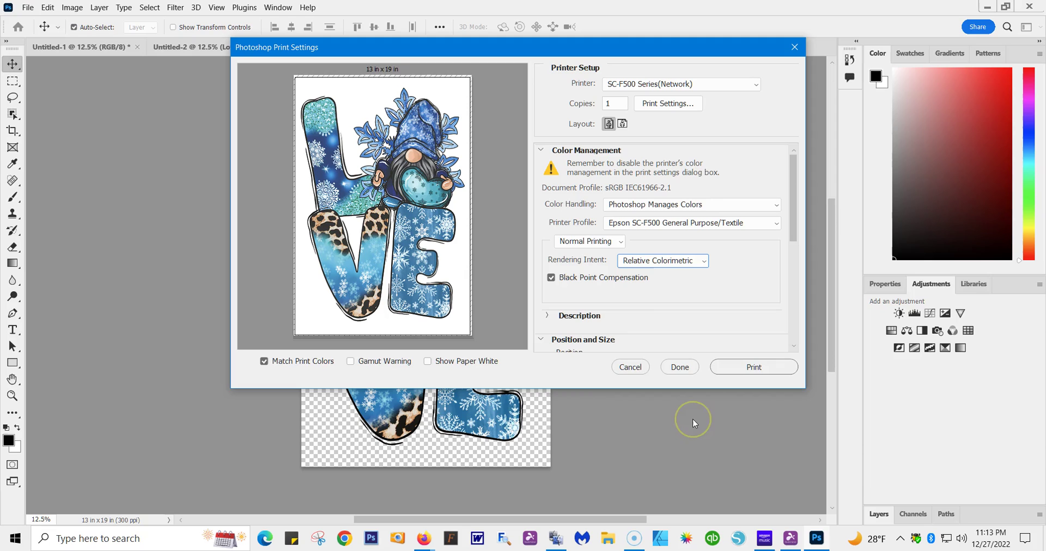
pyautogui.click(678, 369)
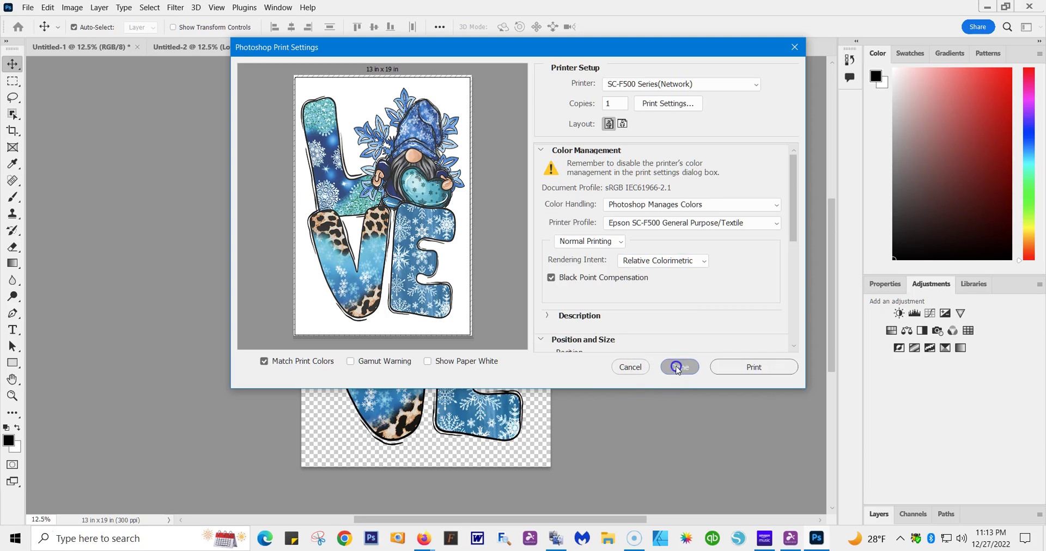